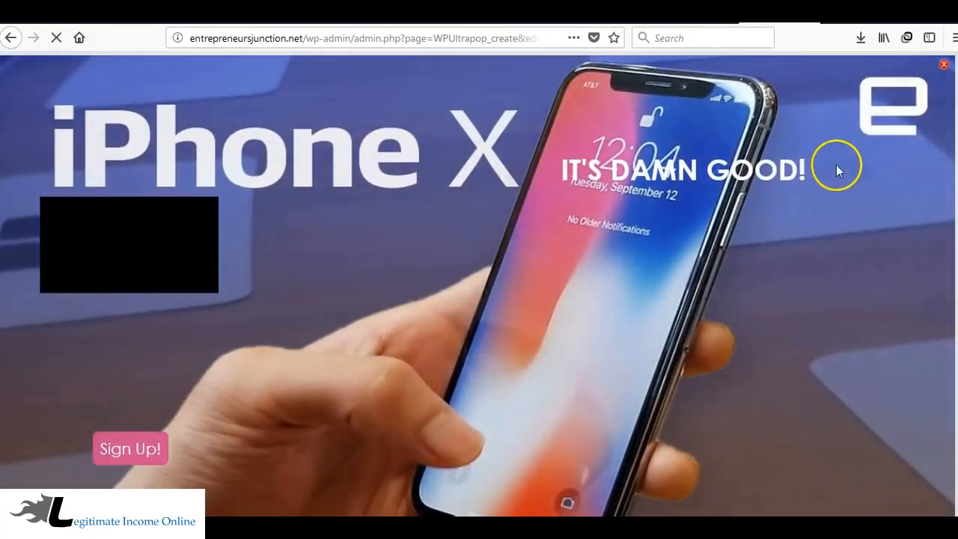
Close the full-screen popup preview and look over the campaign's main settings and available popup types
{"action": "left_click", "coordinate": [943, 64]}
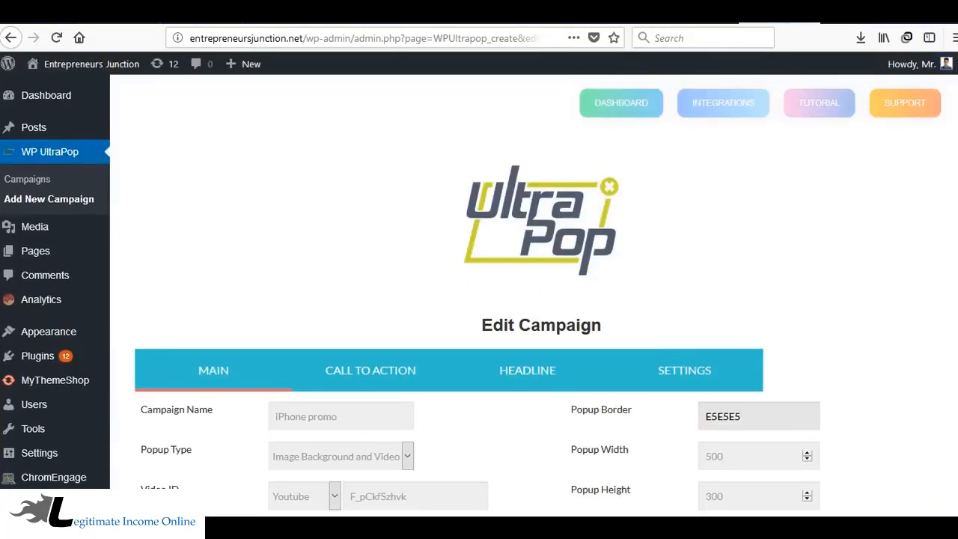
{"action": "scroll", "coordinate": [479, 299], "scroll_direction": "down", "scroll_amount": 5}
{"action": "scroll", "coordinate": [479, 299], "scroll_direction": "down", "scroll_amount": 4}
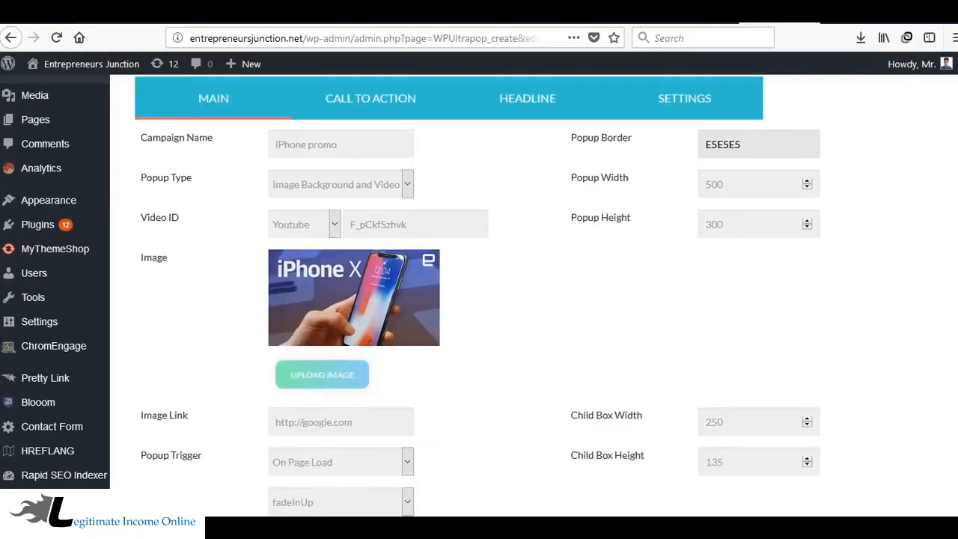
{"action": "scroll", "coordinate": [479, 299], "scroll_direction": "up", "scroll_amount": 7}
{"action": "scroll", "coordinate": [479, 299], "scroll_direction": "down", "scroll_amount": 3}
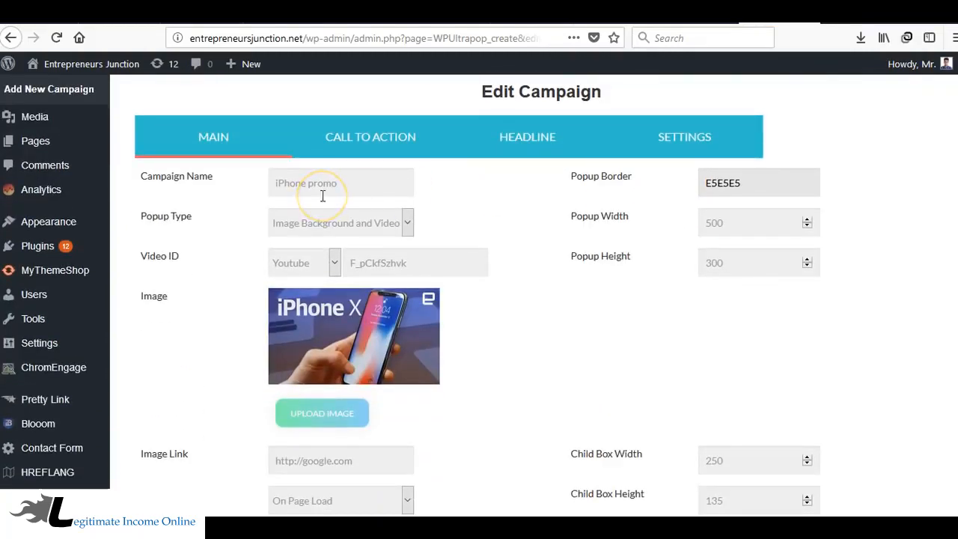
{"action": "left_click", "coordinate": [323, 228]}
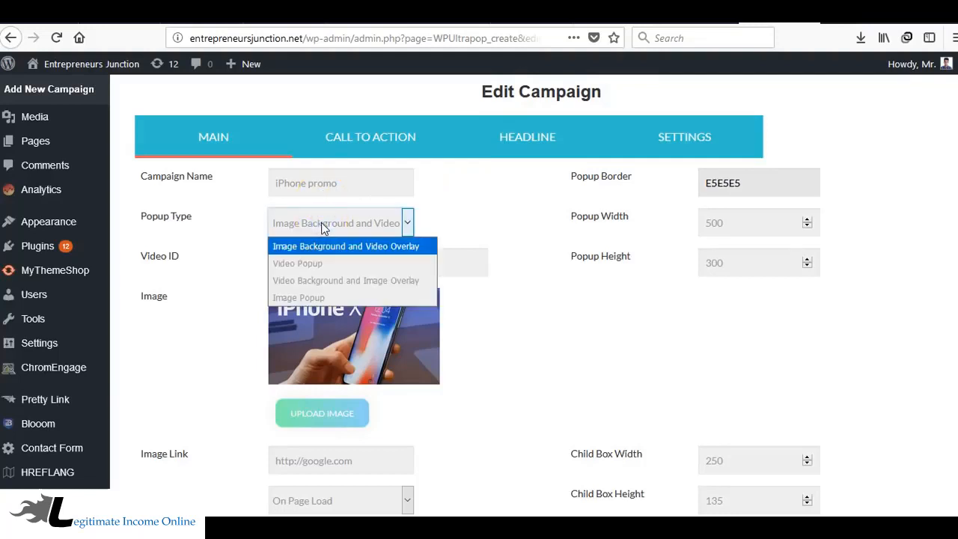
{"action": "left_click", "coordinate": [218, 348]}
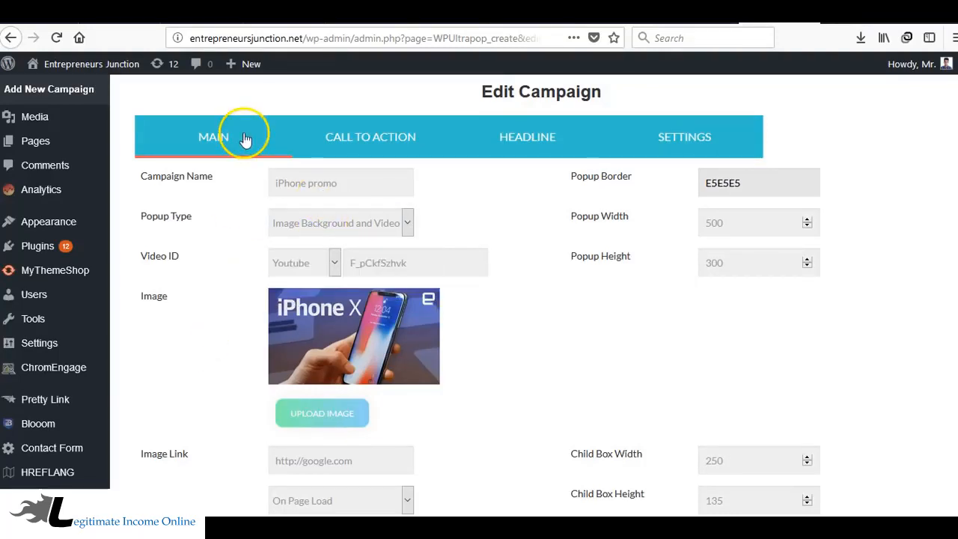
Set the popup's position to Right
{"action": "scroll", "coordinate": [234, 332], "scroll_direction": "down", "scroll_amount": 3}
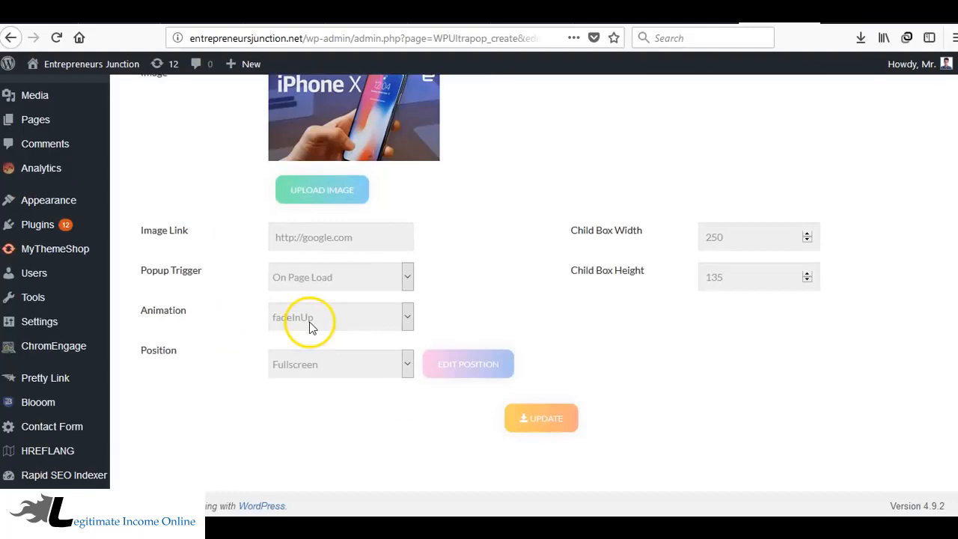
{"action": "left_click", "coordinate": [310, 363]}
{"action": "left_click", "coordinate": [310, 385]}
{"action": "scroll", "coordinate": [310, 385], "scroll_direction": "up", "scroll_amount": 1}
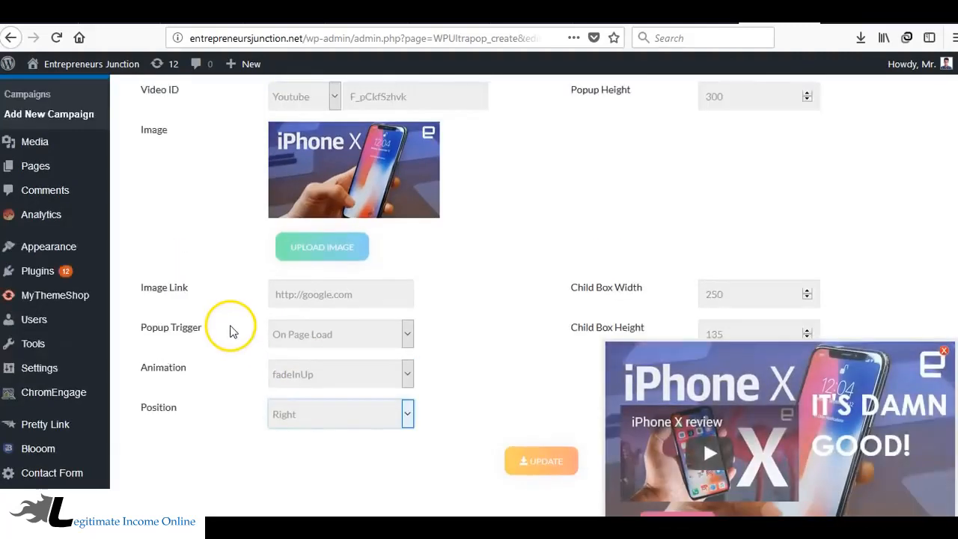
Try the Video Popup type and the Image Popup type for the campaign
{"action": "scroll", "coordinate": [230, 332], "scroll_direction": "up", "scroll_amount": 5}
{"action": "scroll", "coordinate": [240, 414], "scroll_direction": "down", "scroll_amount": 2}
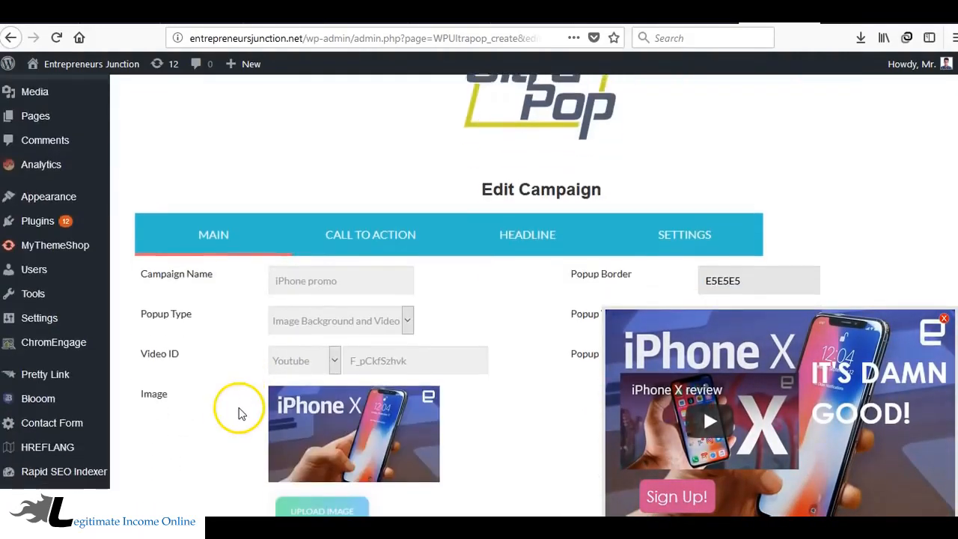
{"action": "left_click", "coordinate": [329, 324]}
{"action": "scroll", "coordinate": [284, 329], "scroll_direction": "down", "scroll_amount": 1}
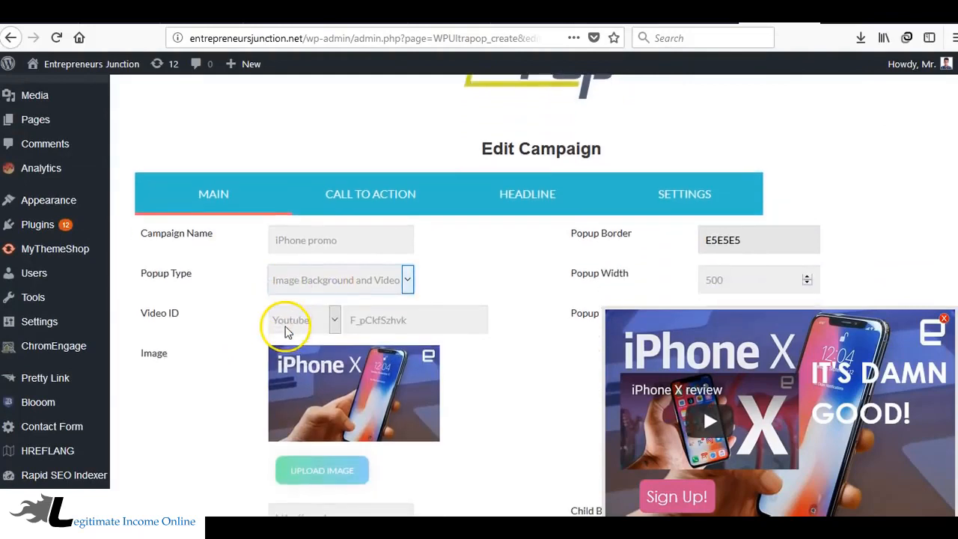
{"action": "left_click", "coordinate": [279, 276]}
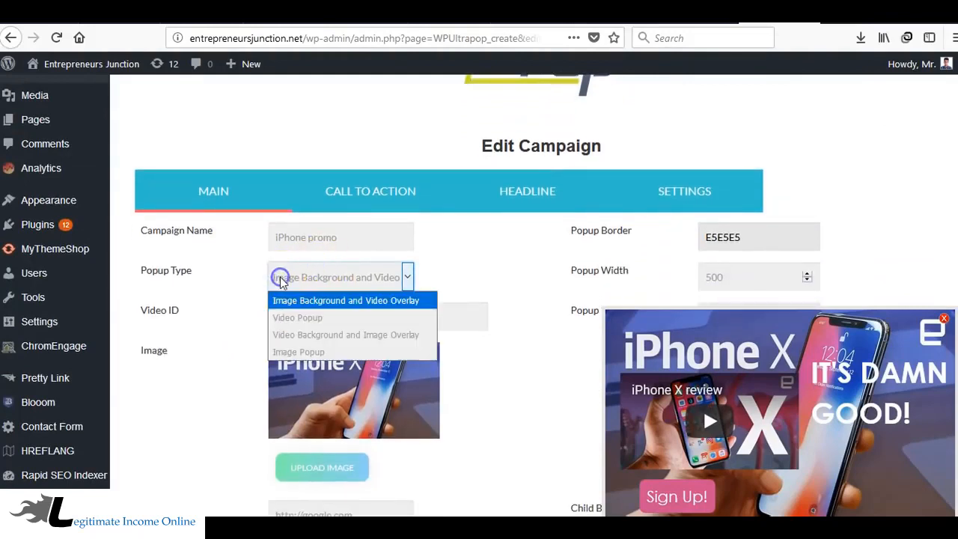
{"action": "left_click", "coordinate": [305, 322]}
{"action": "left_click", "coordinate": [361, 283]}
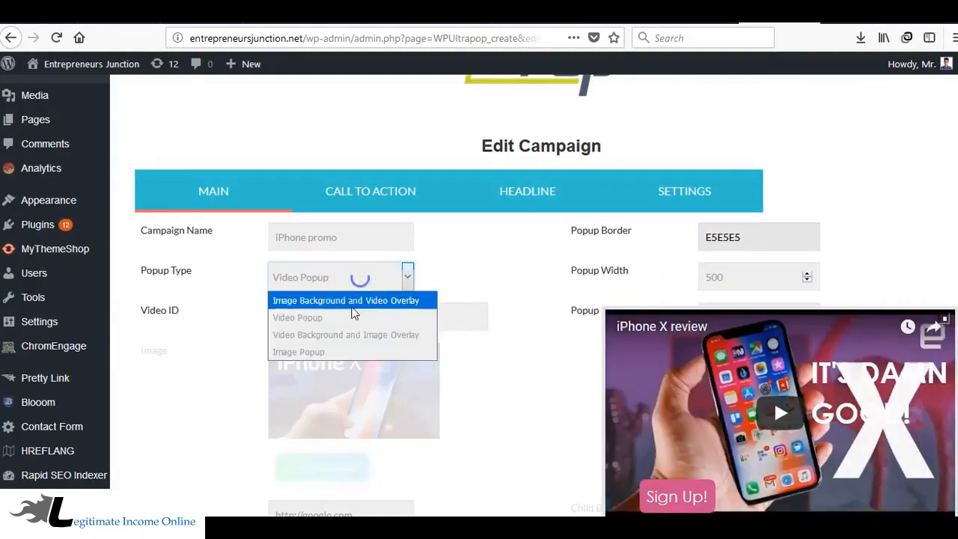
{"action": "left_click", "coordinate": [344, 351]}
Try the Video Background and Image Overlay popup type, and return to Image Background and Video Overlay
{"action": "left_click", "coordinate": [355, 284]}
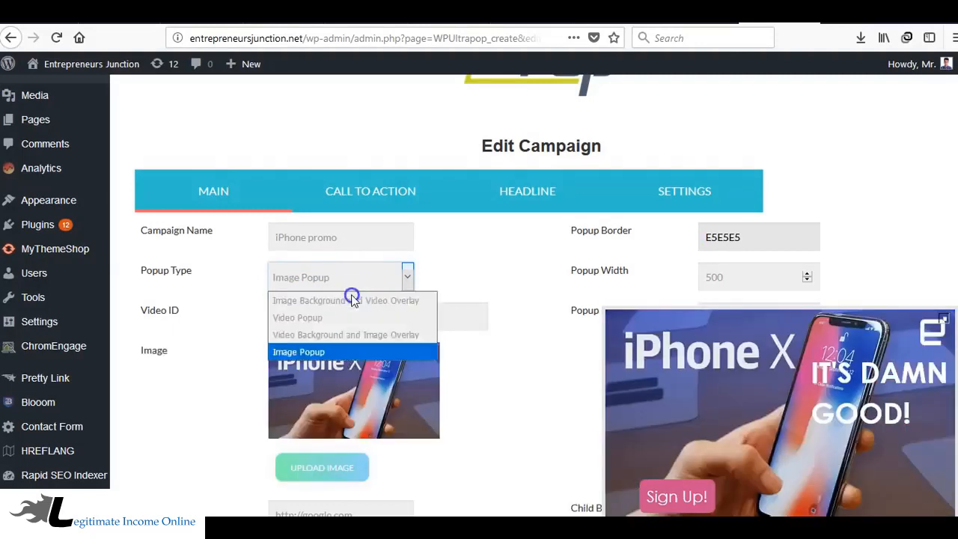
{"action": "left_click", "coordinate": [349, 326]}
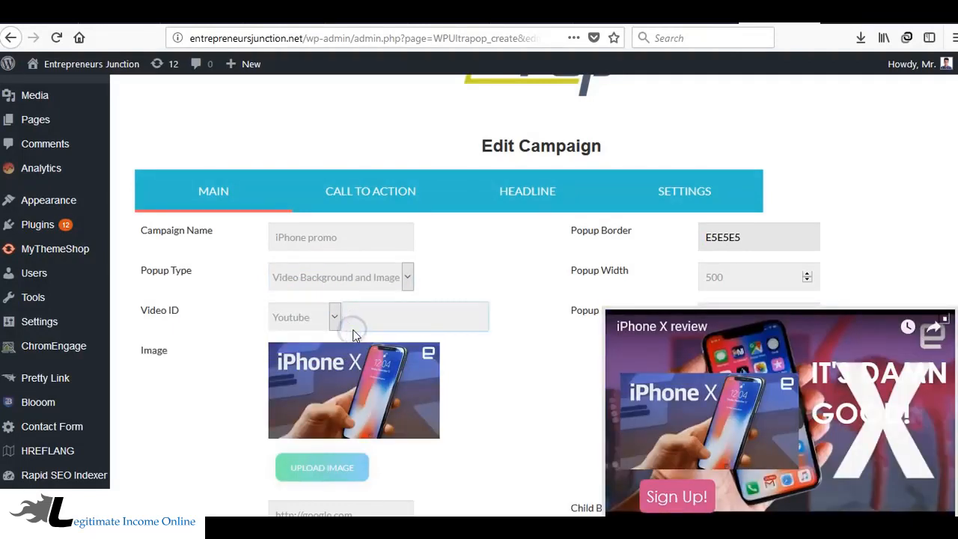
{"action": "left_click", "coordinate": [496, 294]}
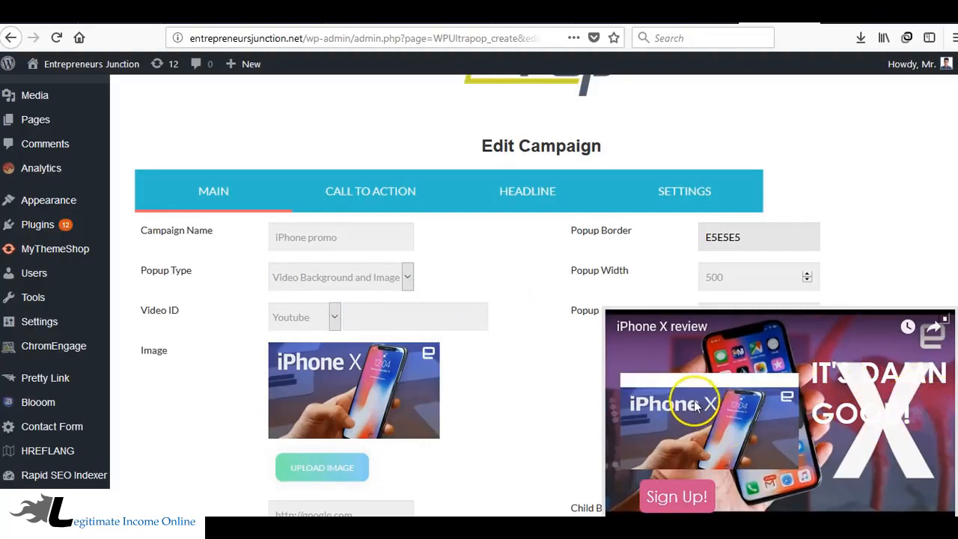
{"action": "left_click", "coordinate": [356, 284]}
{"action": "left_click", "coordinate": [353, 301]}
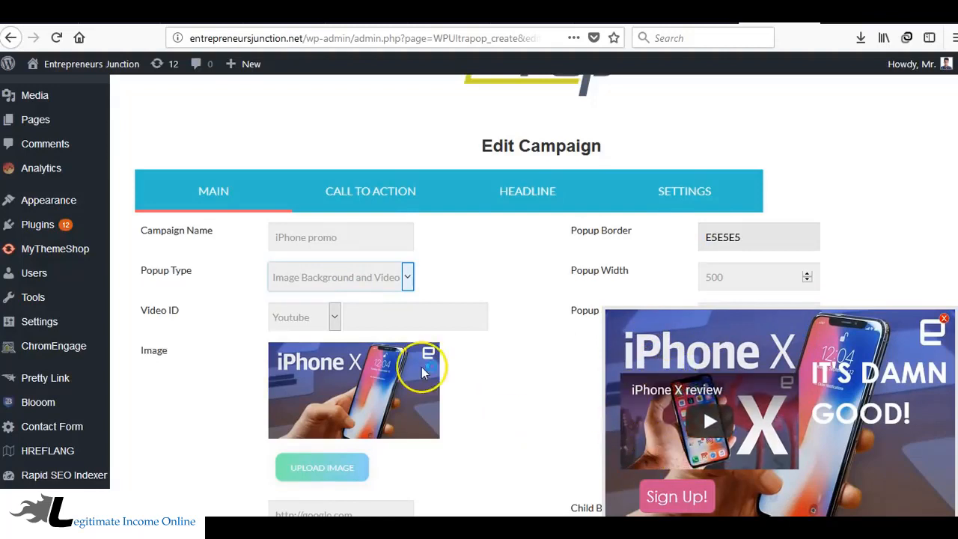
Change the popup border colour to green 42E560 after trying a blue shade
{"action": "scroll", "coordinate": [265, 366], "scroll_direction": "down", "scroll_amount": 2}
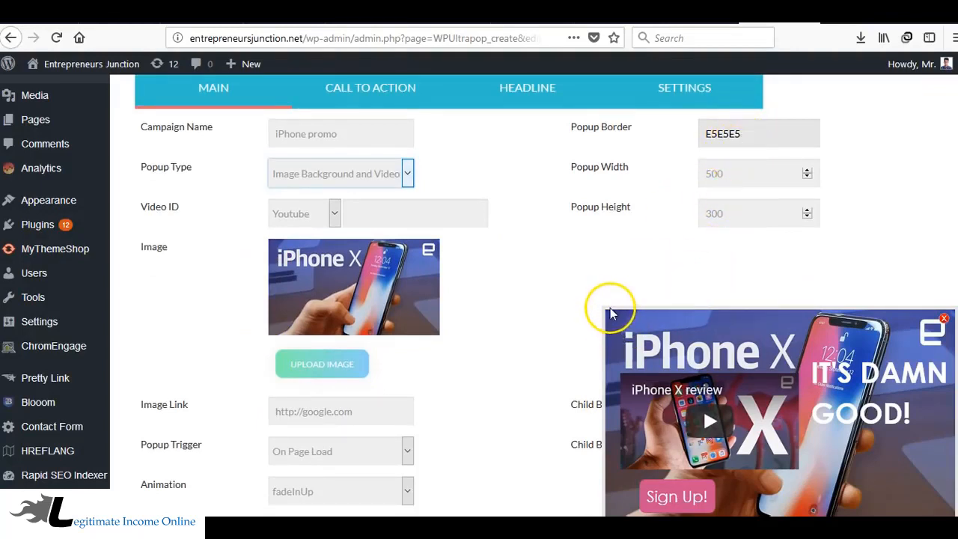
{"action": "left_click", "coordinate": [760, 134]}
{"action": "left_click", "coordinate": [738, 199]}
{"action": "left_click", "coordinate": [792, 170]}
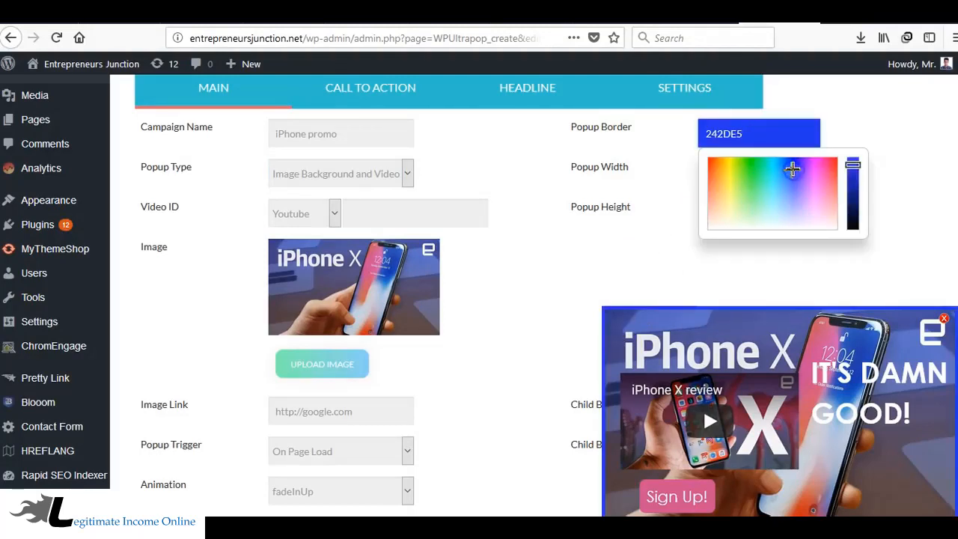
{"action": "left_click", "coordinate": [748, 177]}
{"action": "left_click", "coordinate": [621, 249]}
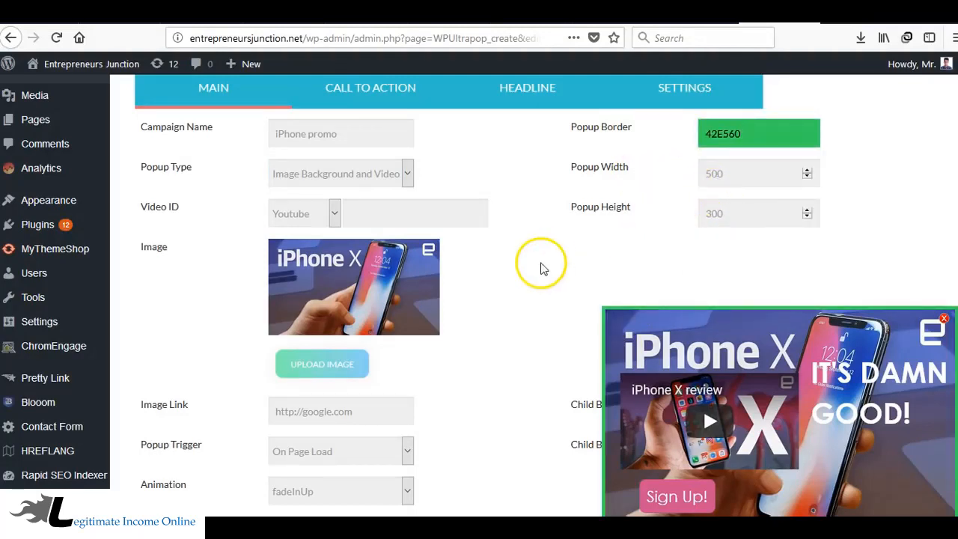
Nudge the overlaid video box slightly to the right in the popup preview and activate the child box width for editing
{"action": "scroll", "coordinate": [524, 285], "scroll_direction": "down", "scroll_amount": 2}
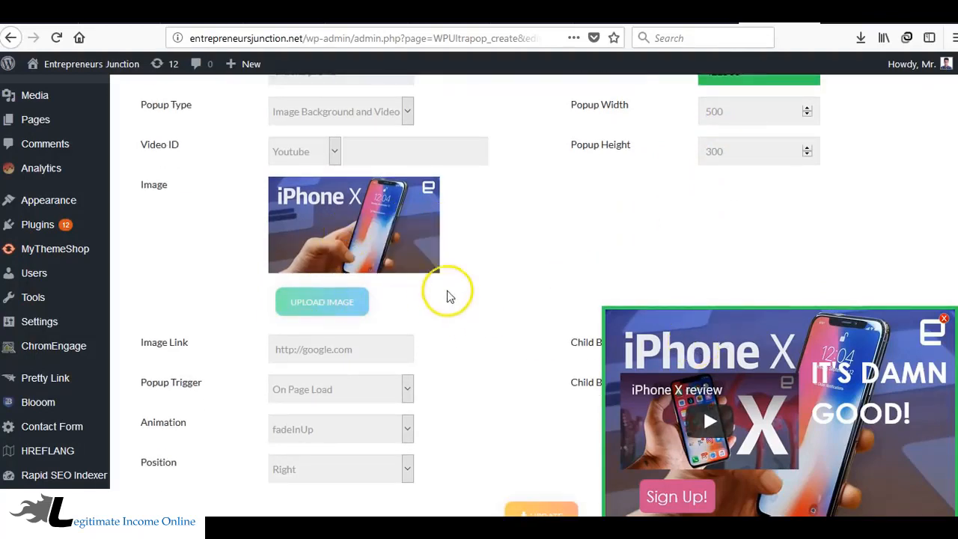
{"action": "scroll", "coordinate": [488, 306], "scroll_direction": "down", "scroll_amount": 3}
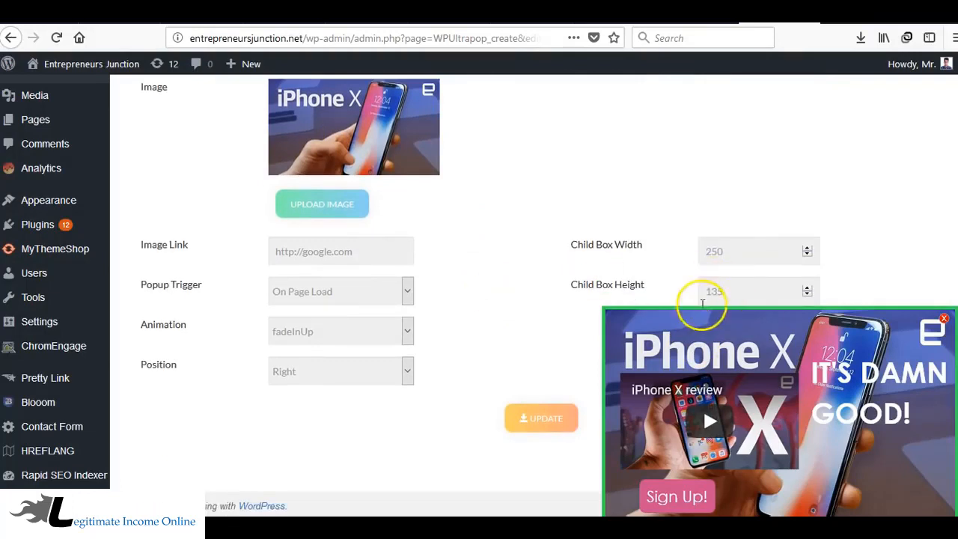
{"action": "mouse_move", "coordinate": [714, 393]}
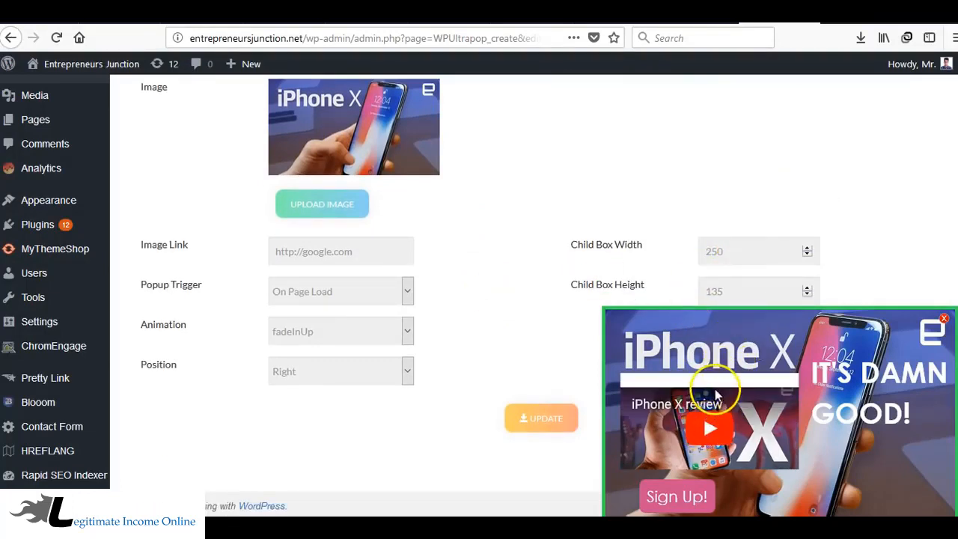
{"action": "left_click_drag", "start_coordinate": [715, 381], "coordinate": [714, 385]}
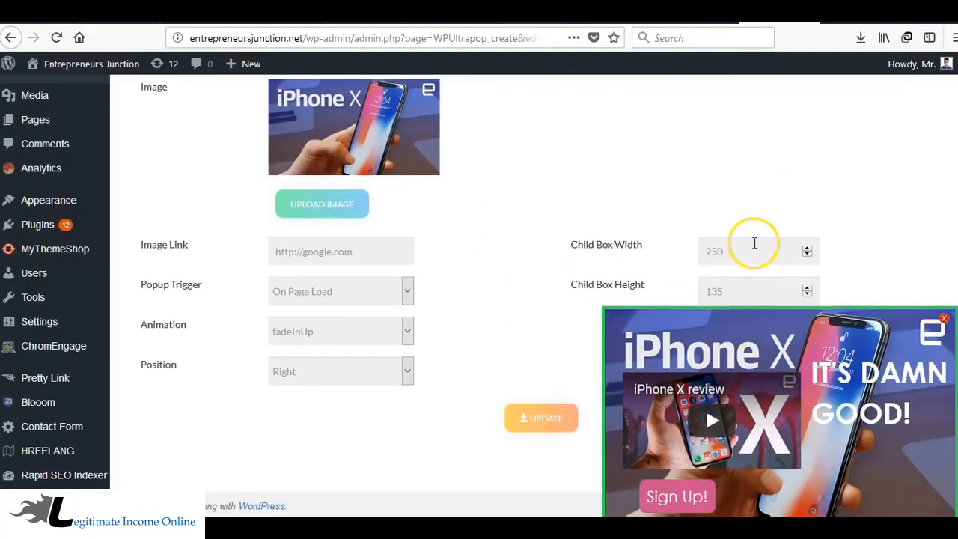
{"action": "left_click", "coordinate": [730, 249]}
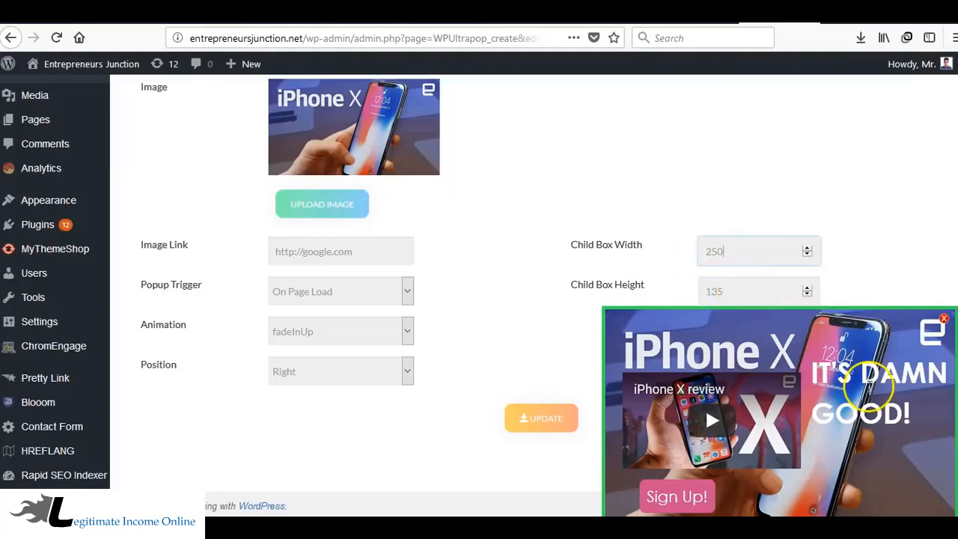
Move the "IT'S DAMN GOOD!" headline slightly lower in the popup preview
{"action": "left_click_drag", "start_coordinate": [864, 373], "coordinate": [870, 404]}
{"action": "scroll", "coordinate": [519, 287], "scroll_direction": "up", "scroll_amount": 1}
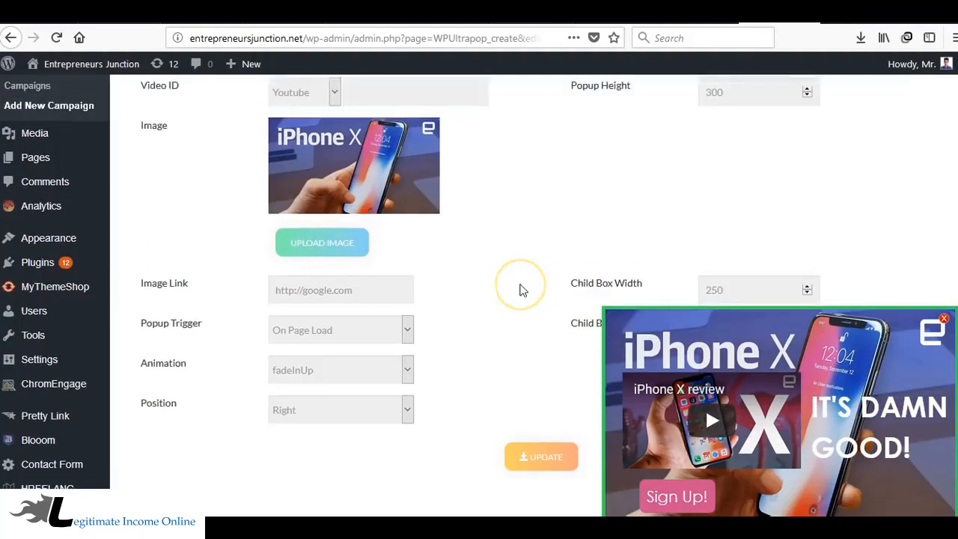
{"action": "scroll", "coordinate": [519, 287], "scroll_direction": "down", "scroll_amount": 1}
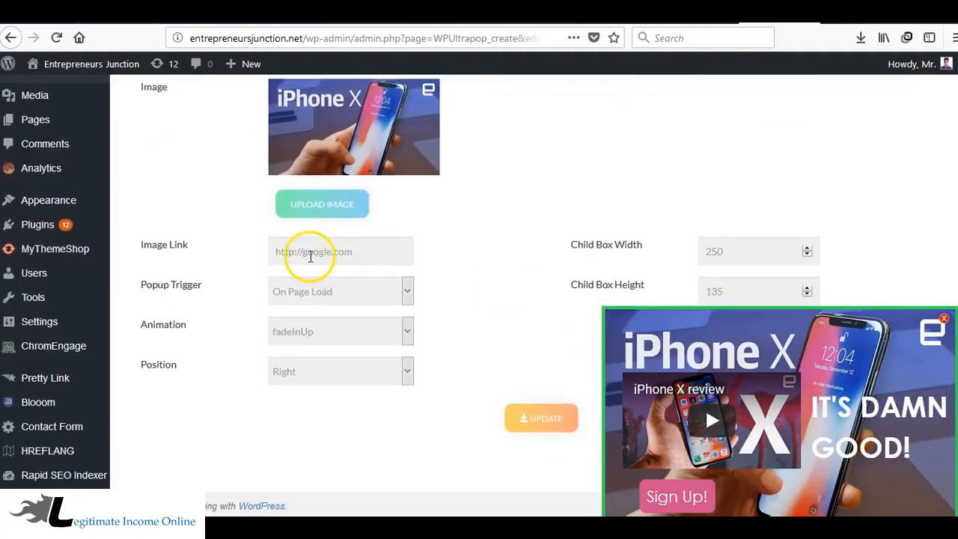
{"action": "left_click_drag", "start_coordinate": [276, 252], "coordinate": [350, 253]}
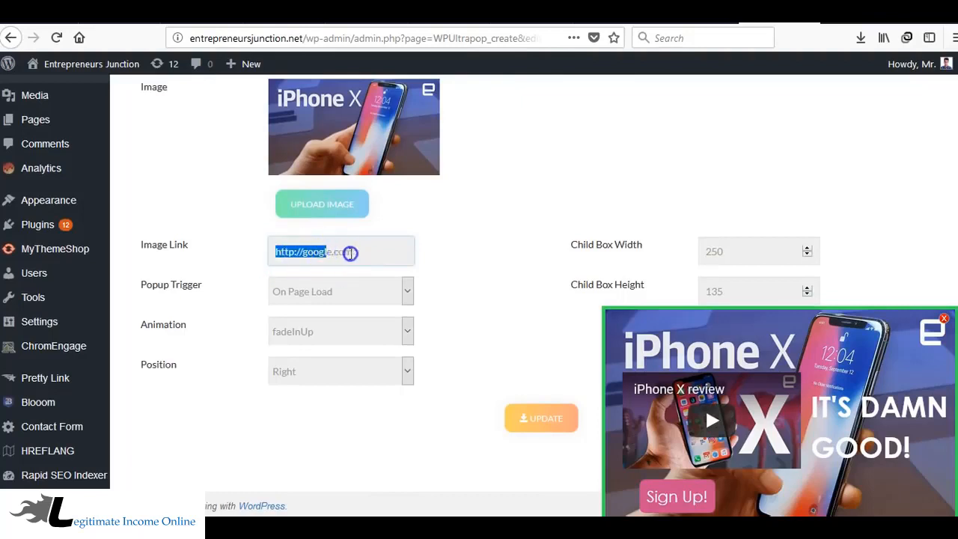
{"action": "left_click", "coordinate": [352, 253]}
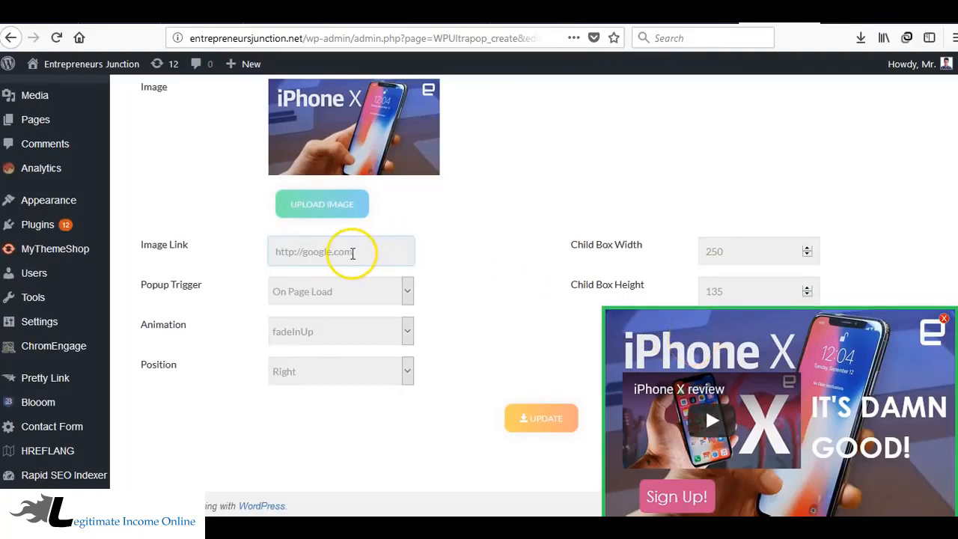
{"action": "left_click_drag", "start_coordinate": [350, 252], "coordinate": [272, 253]}
{"action": "left_click", "coordinate": [269, 253]}
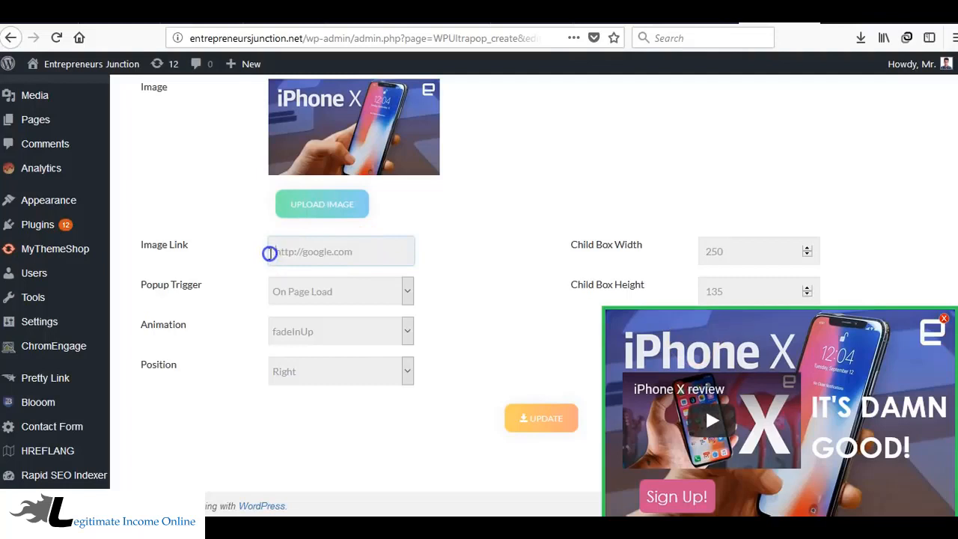
{"action": "left_click", "coordinate": [198, 279]}
Set the popup trigger to On Scroll by Percentage with a scroll range of 43%
{"action": "left_click", "coordinate": [280, 289]}
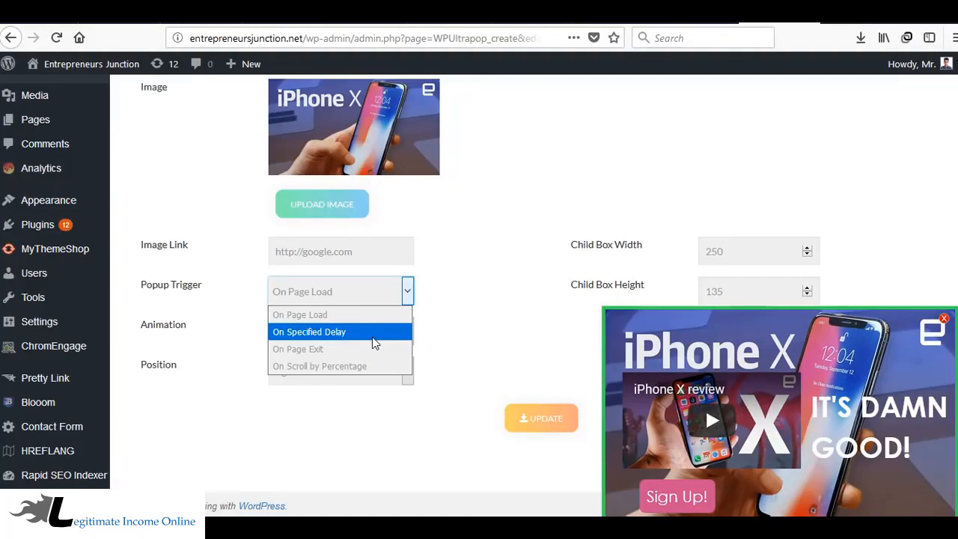
{"action": "left_click", "coordinate": [369, 366]}
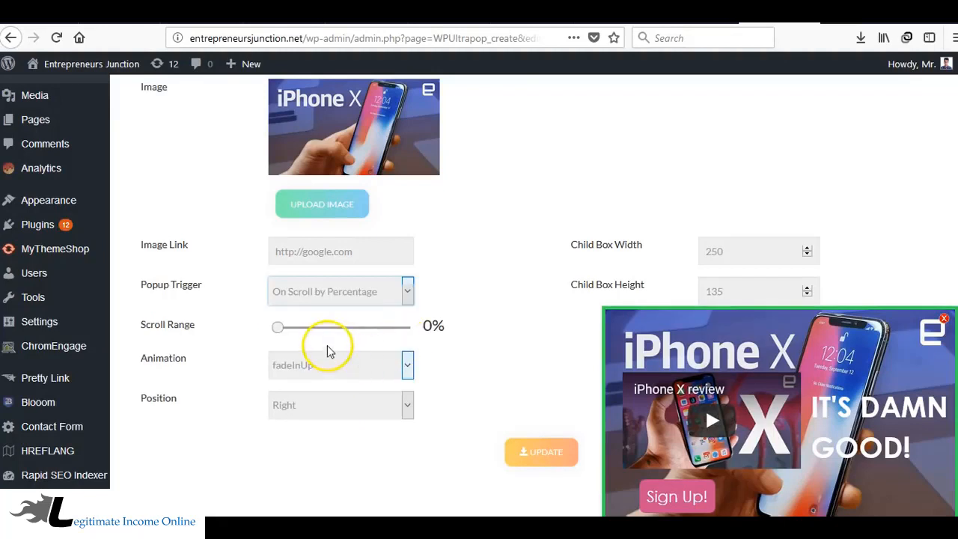
{"action": "left_click_drag", "start_coordinate": [279, 333], "coordinate": [309, 336]}
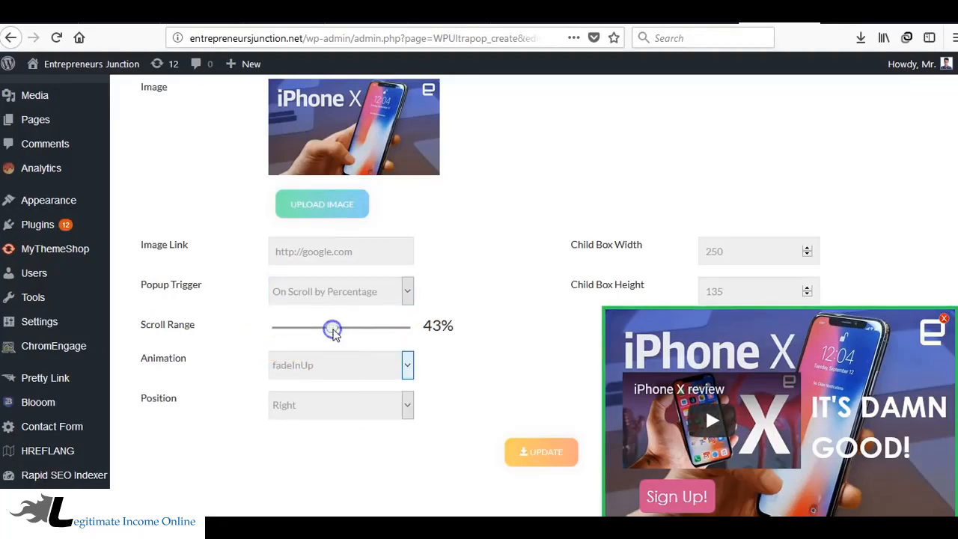
{"action": "scroll", "coordinate": [505, 320], "scroll_direction": "down", "scroll_amount": 1}
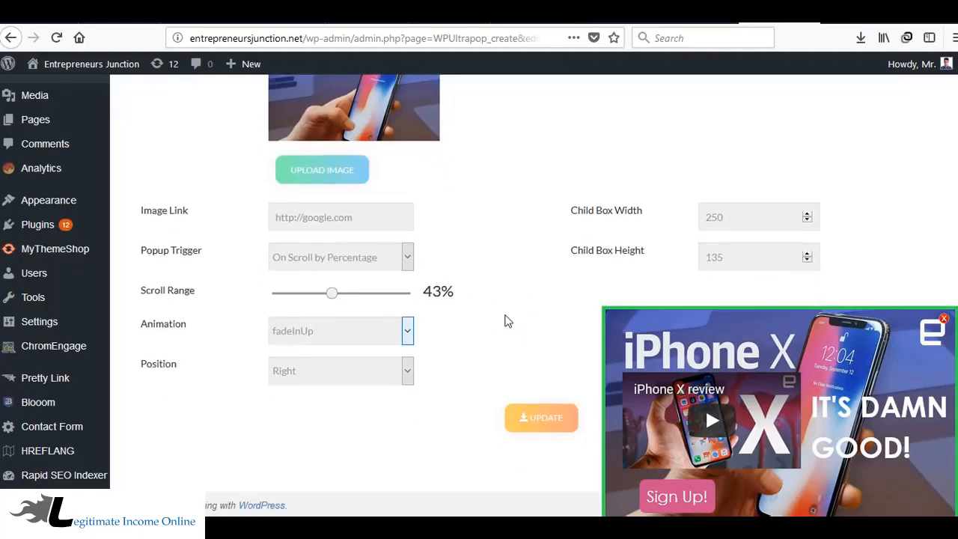
Switch the popup trigger back to On Page Load
{"action": "scroll", "coordinate": [524, 320], "scroll_direction": "up", "scroll_amount": 6}
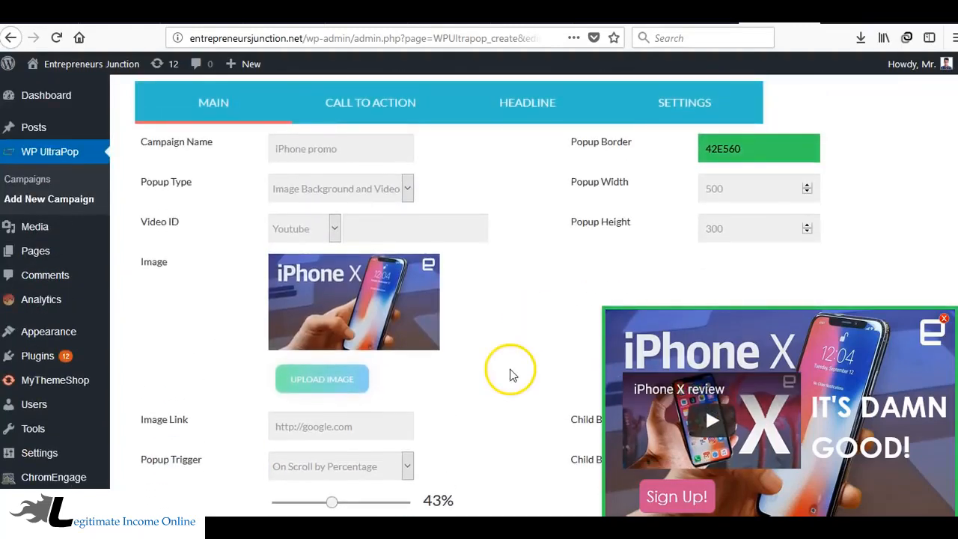
{"action": "scroll", "coordinate": [509, 374], "scroll_direction": "down", "scroll_amount": 5}
{"action": "left_click", "coordinate": [324, 278]}
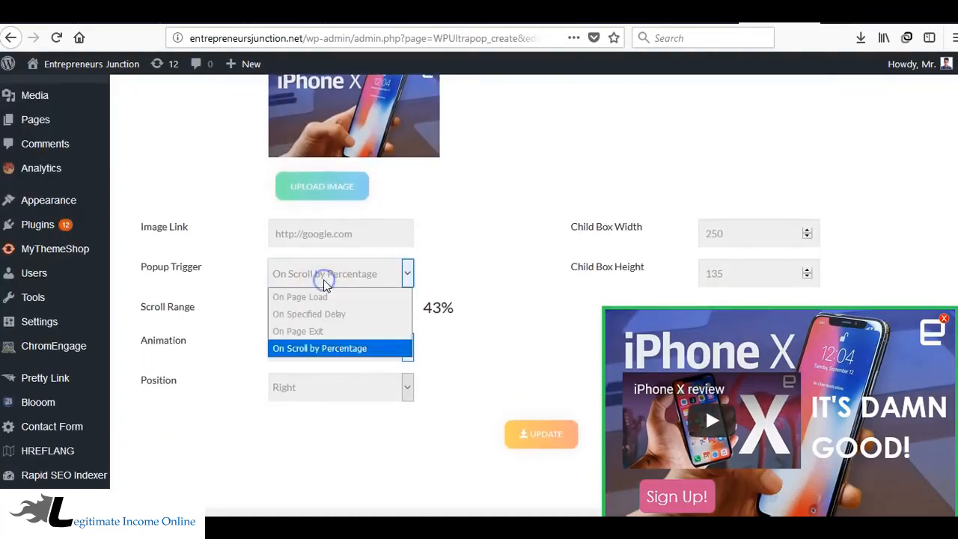
{"action": "left_click", "coordinate": [323, 296]}
Set the popup's entrance animation to bounceInRight
{"action": "left_click", "coordinate": [312, 338]}
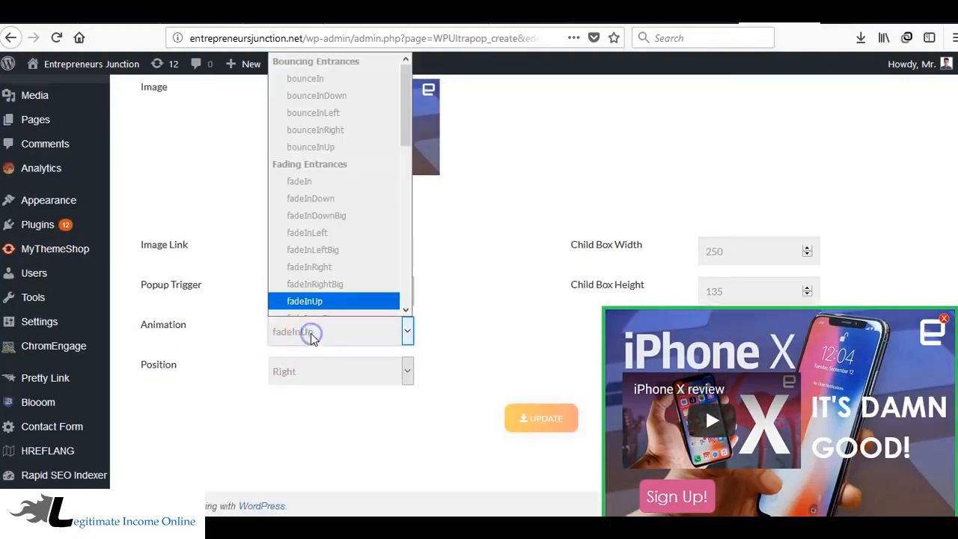
{"action": "left_click", "coordinate": [313, 283]}
{"action": "left_click", "coordinate": [316, 346]}
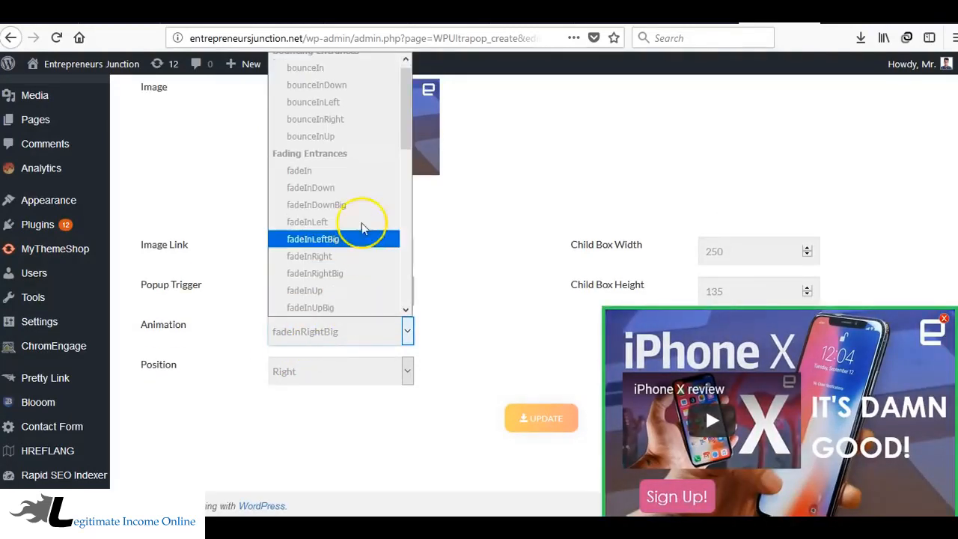
{"action": "left_click", "coordinate": [318, 116]}
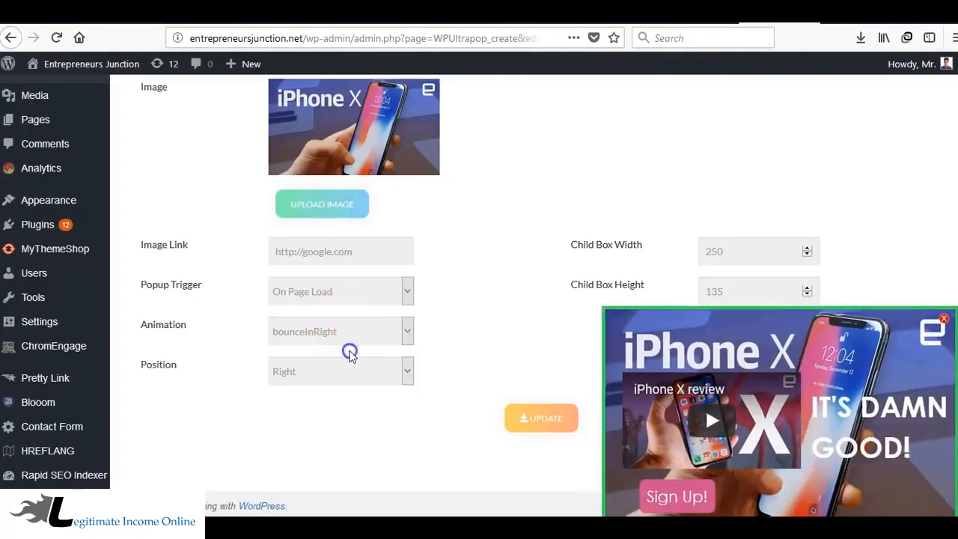
Set the popup position to Fullscreen, preview the fullscreen layout through position editing, and close the preview
{"action": "left_click", "coordinate": [343, 377]}
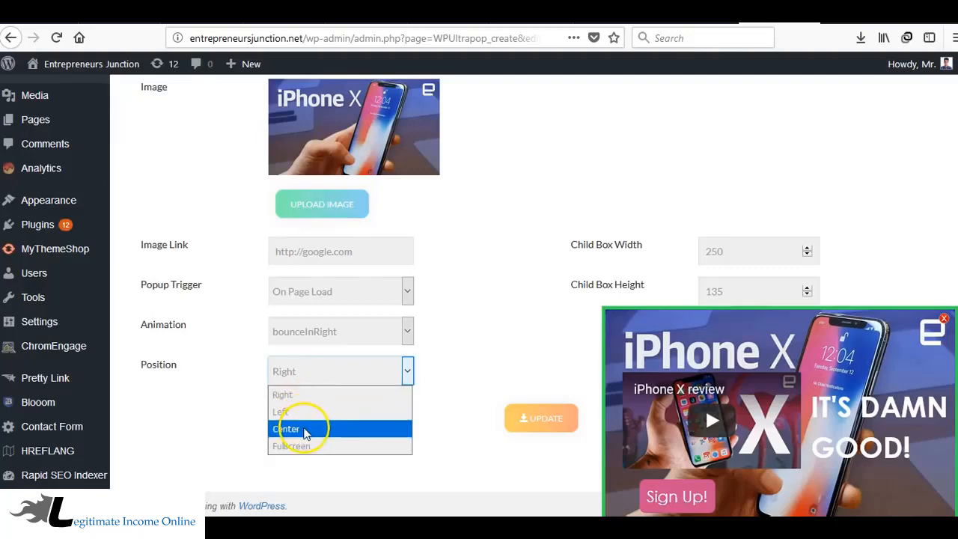
{"action": "left_click", "coordinate": [336, 447]}
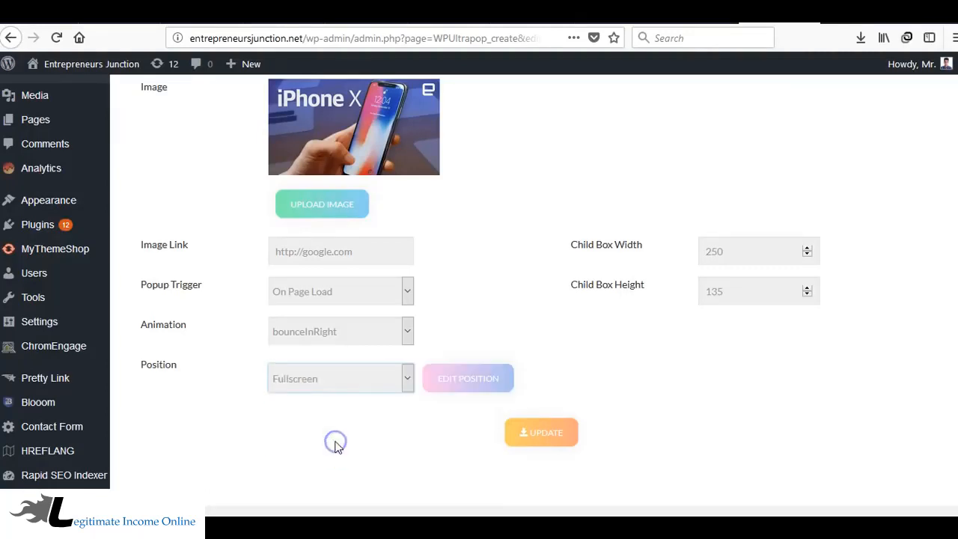
{"action": "left_click", "coordinate": [466, 383]}
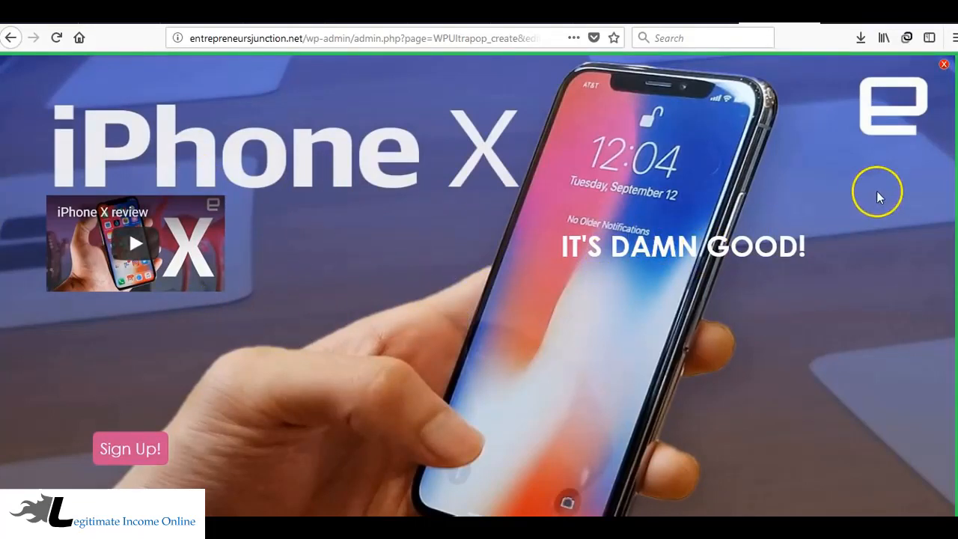
{"action": "left_click", "coordinate": [944, 65]}
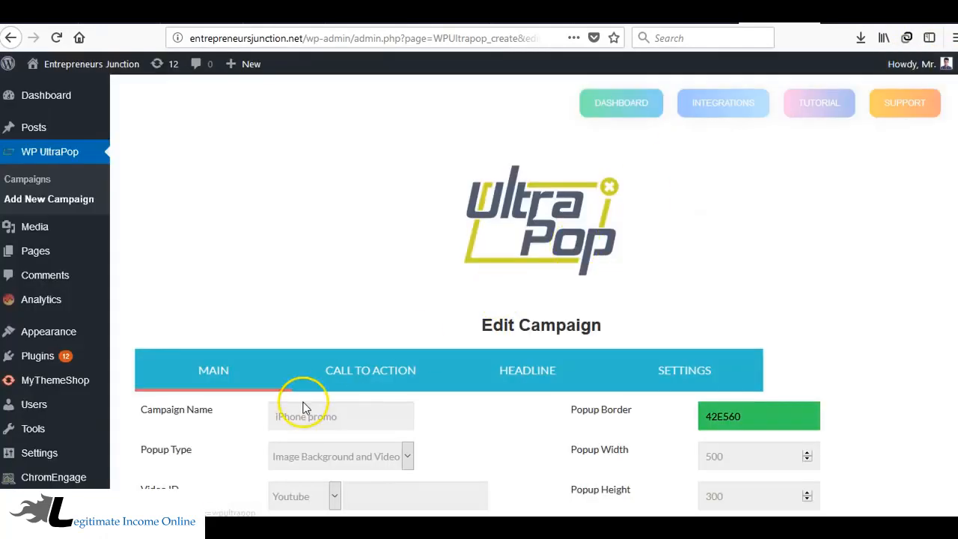
Set the popup position back to Right, keeping the bounceInRight animation selected
{"action": "scroll", "coordinate": [304, 407], "scroll_direction": "down", "scroll_amount": 10}
{"action": "left_click", "coordinate": [330, 315]}
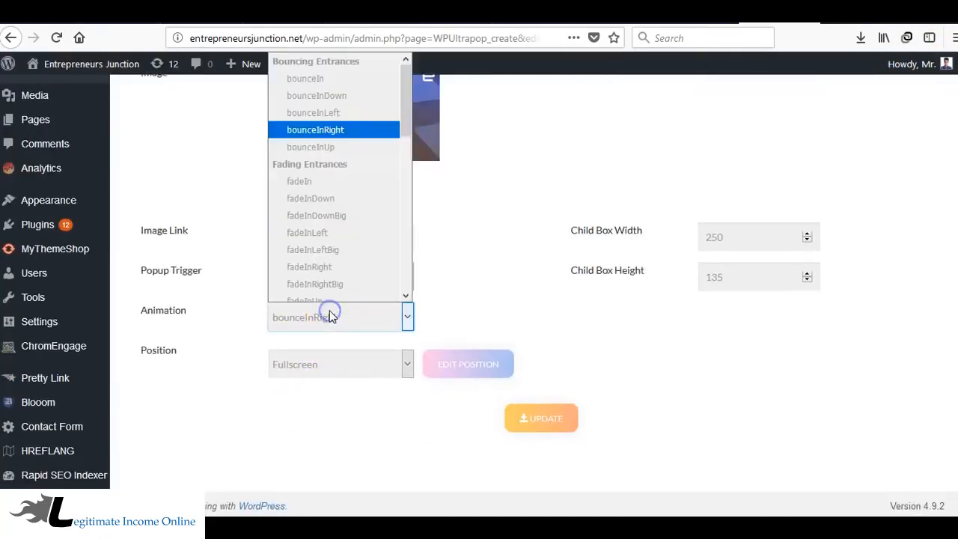
{"action": "left_click", "coordinate": [330, 315]}
{"action": "left_click", "coordinate": [318, 364]}
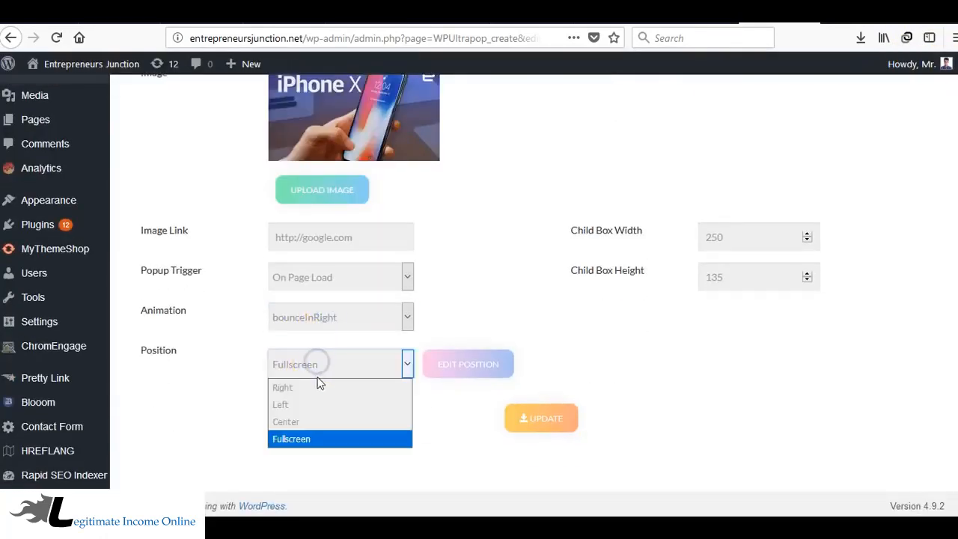
{"action": "left_click", "coordinate": [318, 386]}
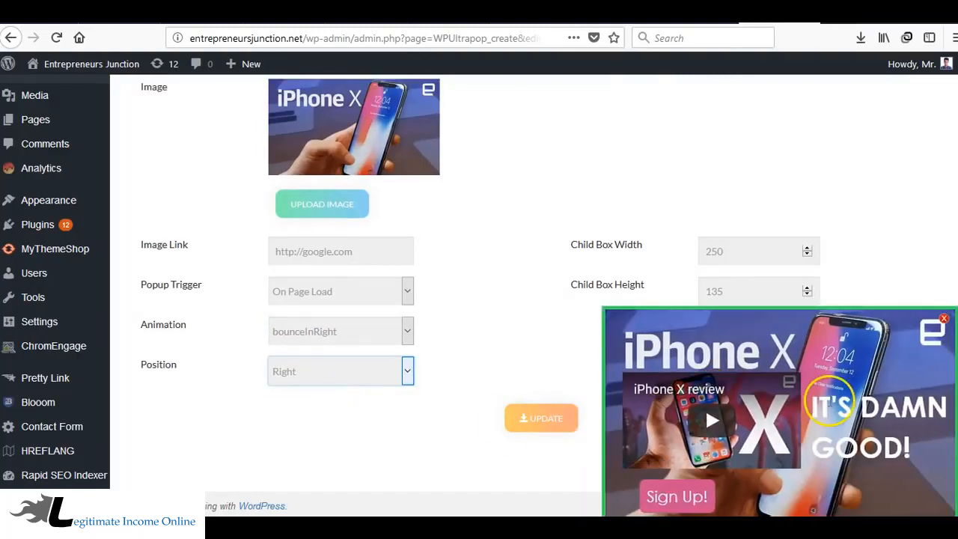
Nudge the "IT'S DAMN GOOD!" headline slightly up and the video box slightly left and down in the popup preview
{"action": "left_click_drag", "start_coordinate": [853, 400], "coordinate": [861, 394]}
{"action": "mouse_move", "coordinate": [739, 377]}
{"action": "mouse_move", "coordinate": [737, 378]}
{"action": "left_mouse_down"}
{"action": "mouse_move", "coordinate": [730, 382]}
{"action": "mouse_move", "coordinate": [728, 370]}
{"action": "left_mouse_up"}
Replace the popup's call to action text with "GET YOUR IPHONE!"
{"action": "scroll", "coordinate": [479, 303], "scroll_direction": "up", "scroll_amount": 2}
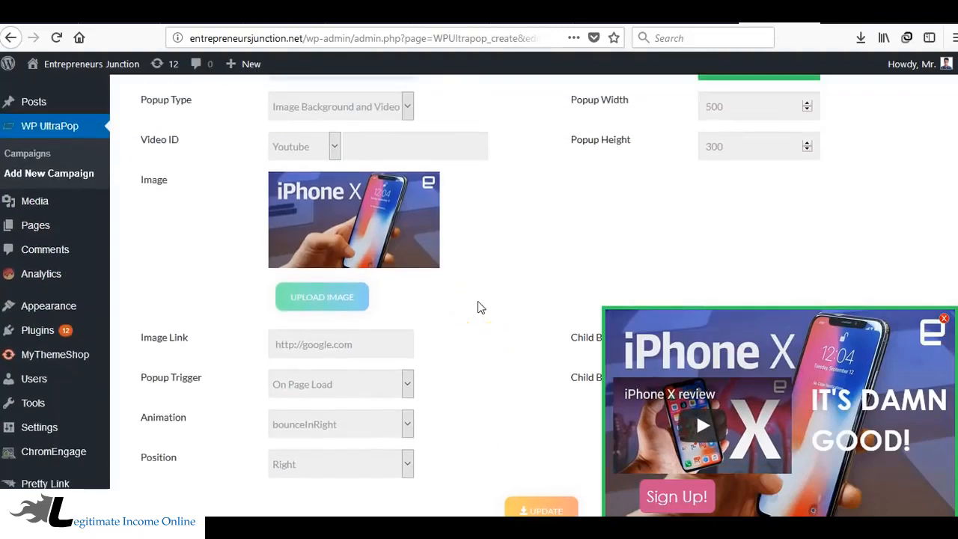
{"action": "scroll", "coordinate": [479, 303], "scroll_direction": "up", "scroll_amount": 5}
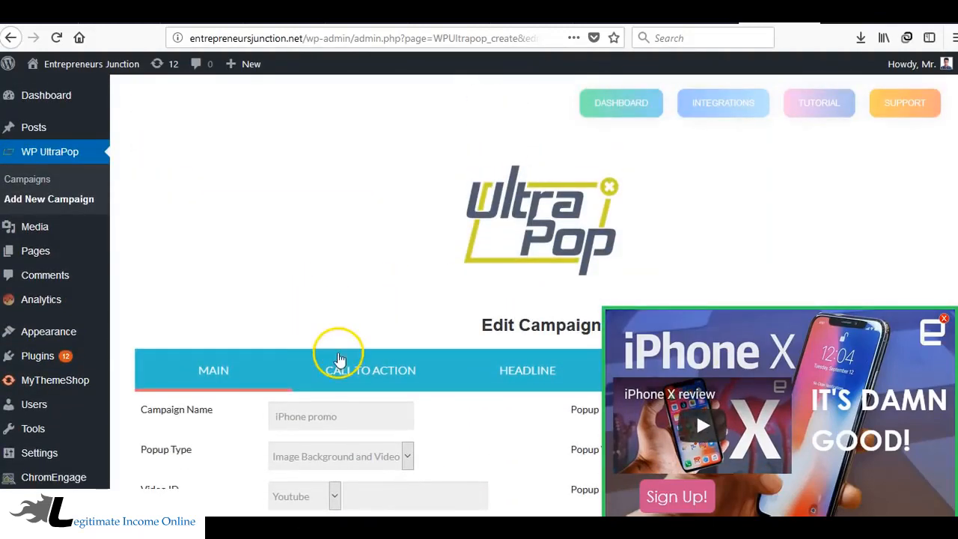
{"action": "left_click", "coordinate": [338, 359]}
{"action": "scroll", "coordinate": [321, 285], "scroll_direction": "down", "scroll_amount": 3}
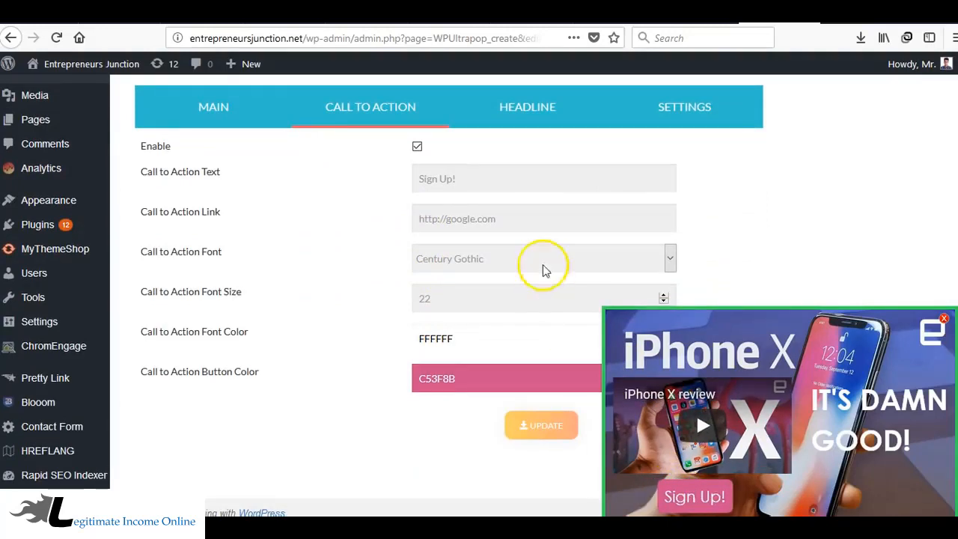
{"action": "left_click", "coordinate": [520, 176]}
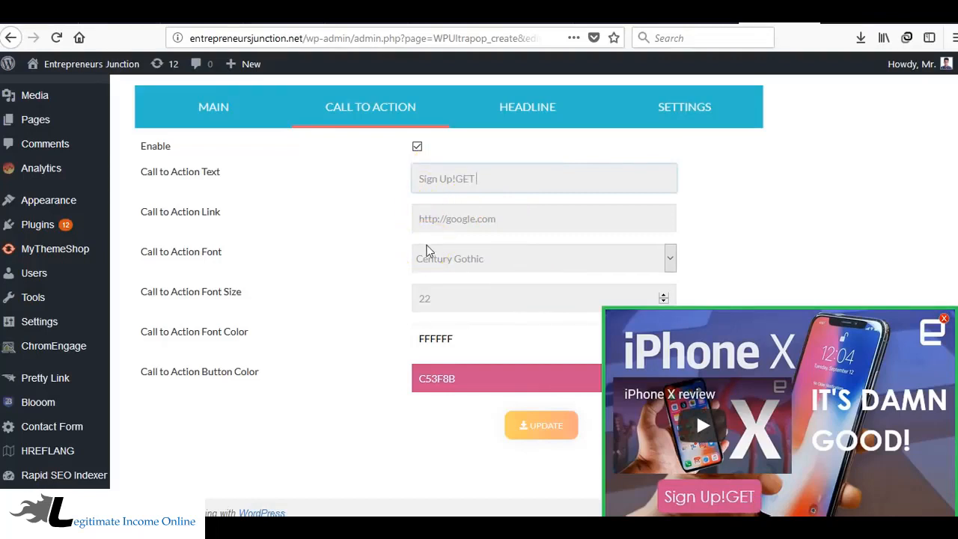
{"action": "type", "text": "GET"}
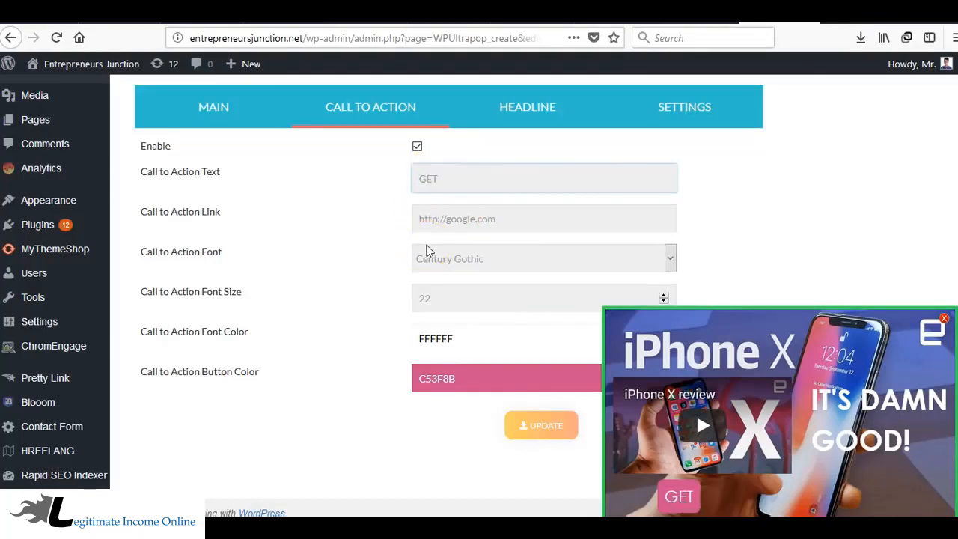
{"action": "type", "text": " YOUR IPHONE!"}
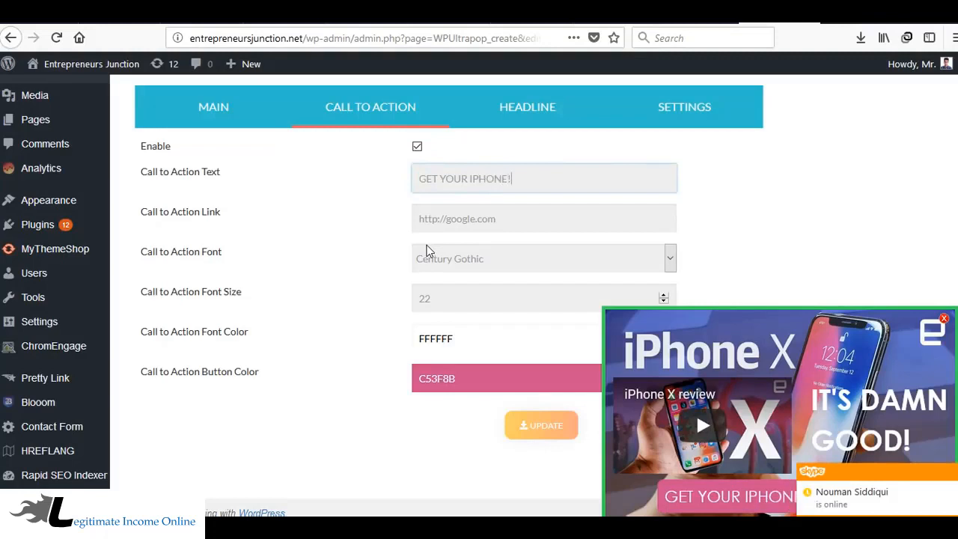
Examine the call to action link and the available call to action fonts without changing them
{"action": "left_click", "coordinate": [464, 216]}
{"action": "left_click", "coordinate": [370, 231]}
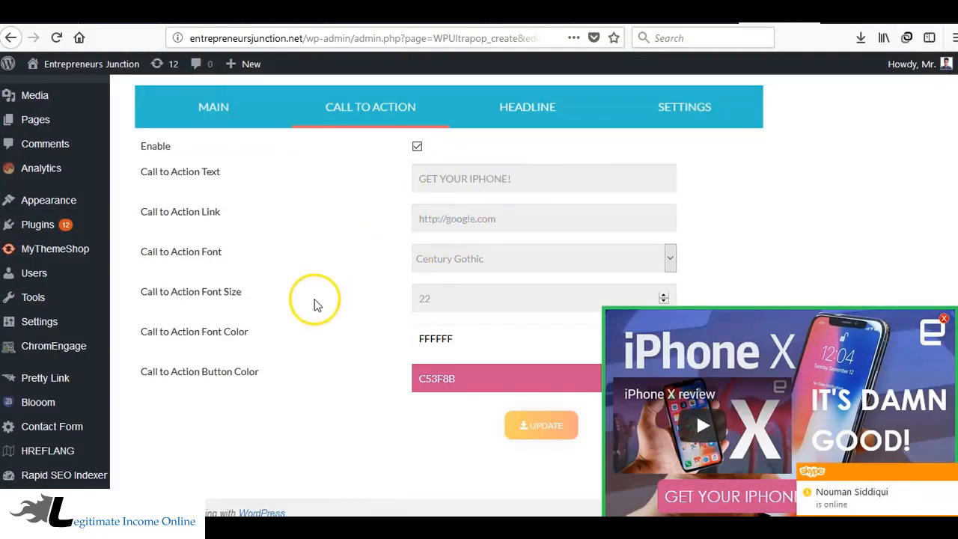
{"action": "left_click", "coordinate": [432, 270]}
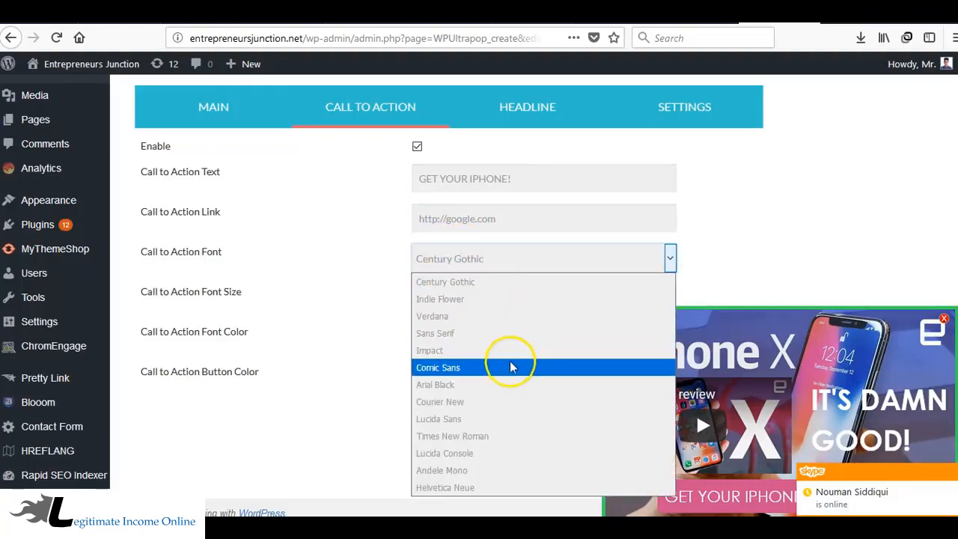
{"action": "left_click", "coordinate": [352, 317]}
Try smaller and larger call to action font sizes, and set the size to 20
{"action": "left_click", "coordinate": [449, 306]}
{"action": "scroll", "coordinate": [448, 308], "scroll_direction": "down", "scroll_amount": 6}
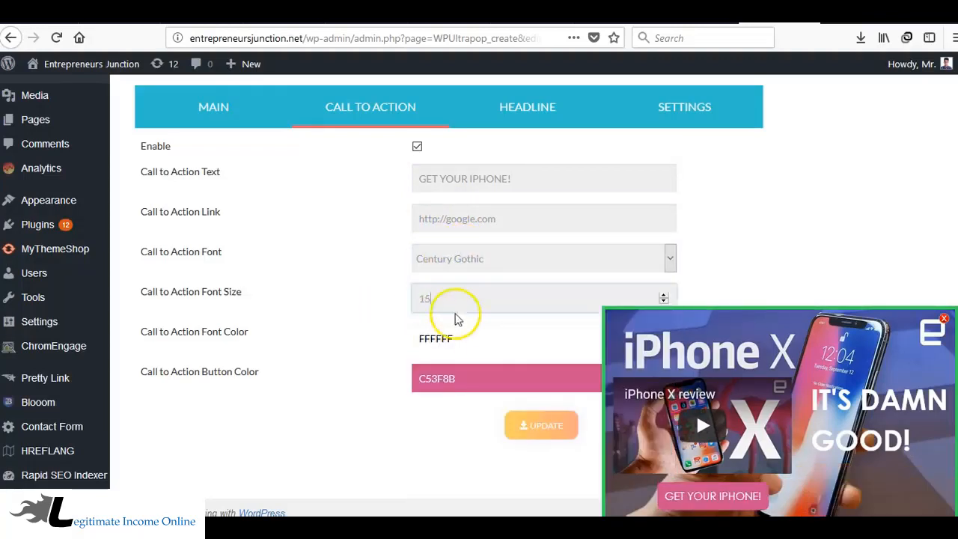
{"action": "scroll", "coordinate": [467, 286], "scroll_direction": "up", "scroll_amount": 5}
{"action": "scroll", "coordinate": [466, 285], "scroll_direction": "up", "scroll_amount": 10}
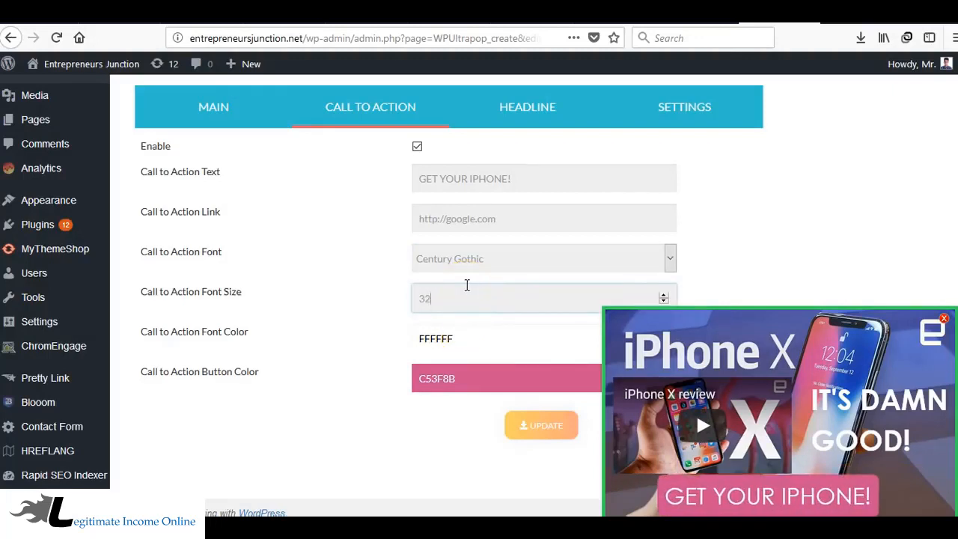
{"action": "scroll", "coordinate": [467, 286], "scroll_direction": "down", "scroll_amount": 10}
{"action": "left_click", "coordinate": [366, 356]}
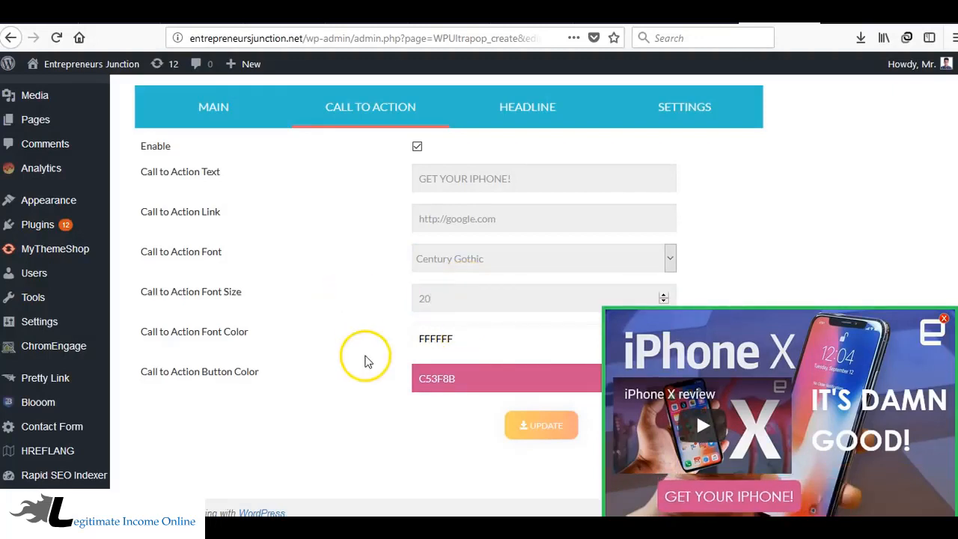
Set the call to action button color to C5295B and move the button slightly left in the popup preview
{"action": "scroll", "coordinate": [366, 356], "scroll_direction": "down", "scroll_amount": 1}
{"action": "left_click", "coordinate": [460, 376]}
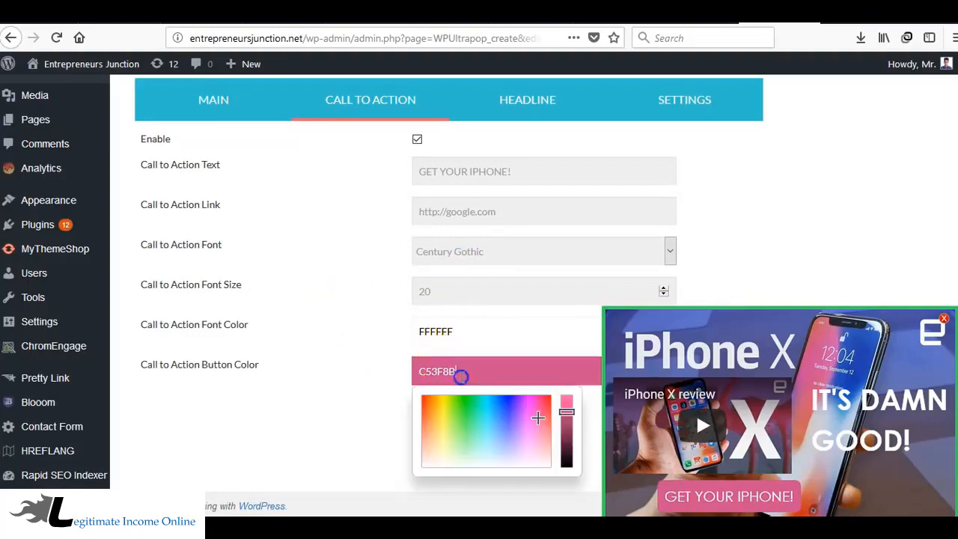
{"action": "left_click", "coordinate": [543, 409]}
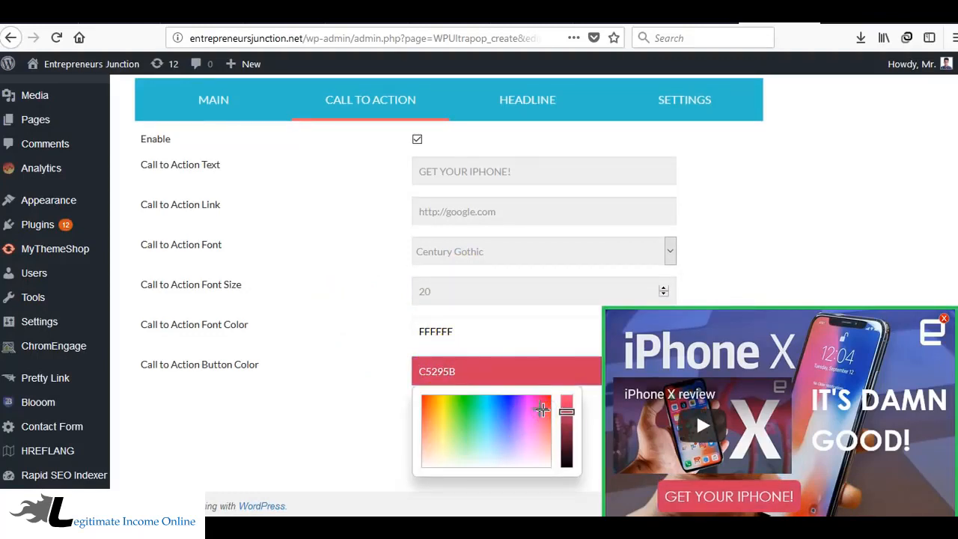
{"action": "left_click", "coordinate": [708, 483]}
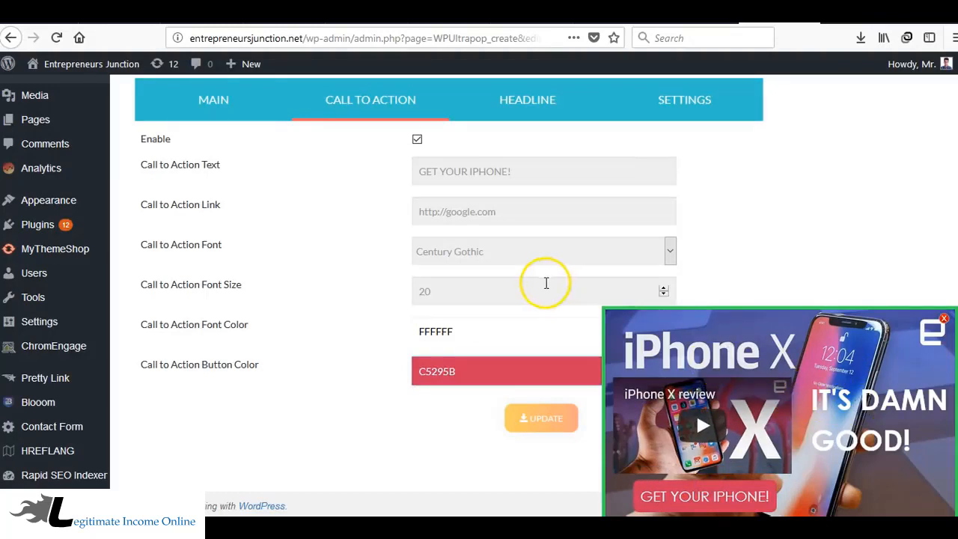
Examine the headline options, including its text, font and font style choices, without changing them
{"action": "left_click", "coordinate": [524, 100]}
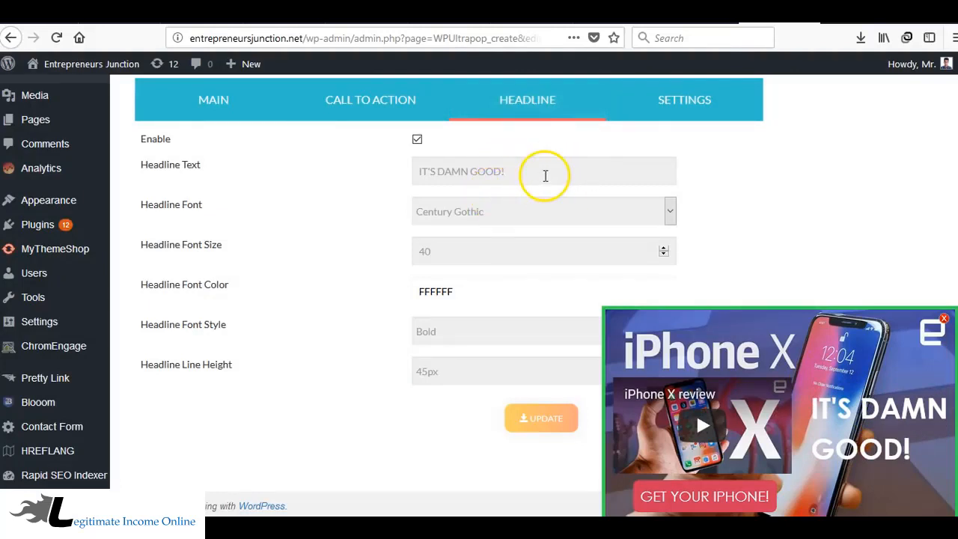
{"action": "left_click", "coordinate": [562, 214]}
{"action": "left_click", "coordinate": [562, 214]}
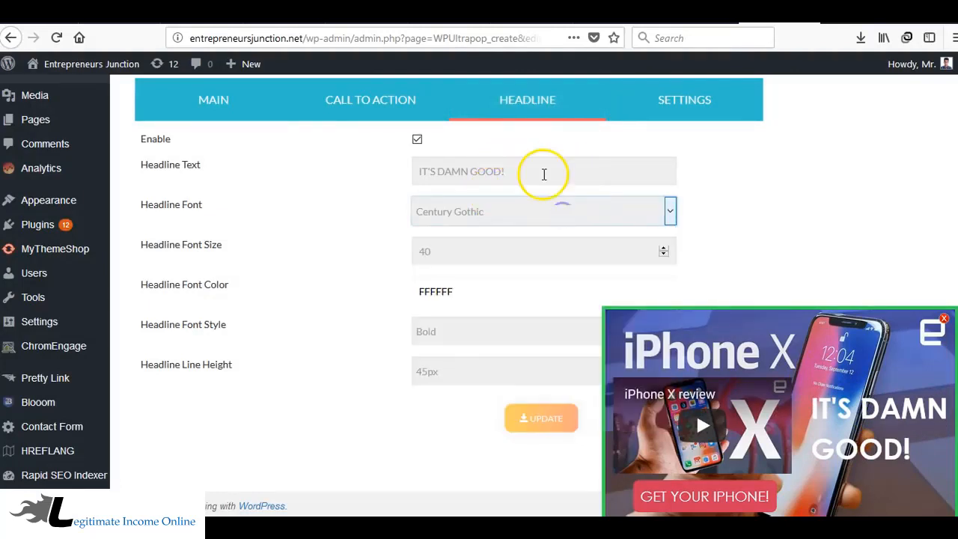
{"action": "left_click_drag", "start_coordinate": [518, 174], "coordinate": [377, 177]}
{"action": "left_click", "coordinate": [375, 181]}
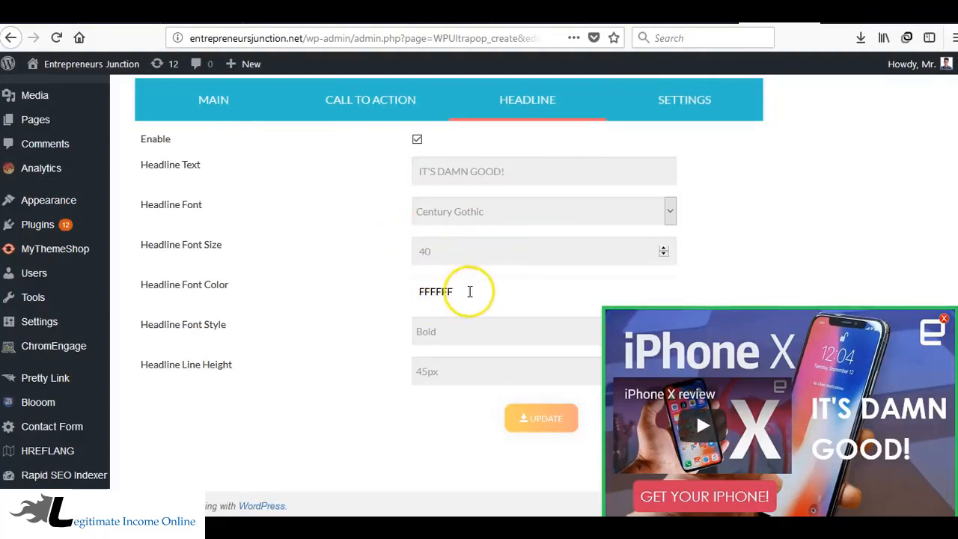
{"action": "left_click", "coordinate": [425, 327]}
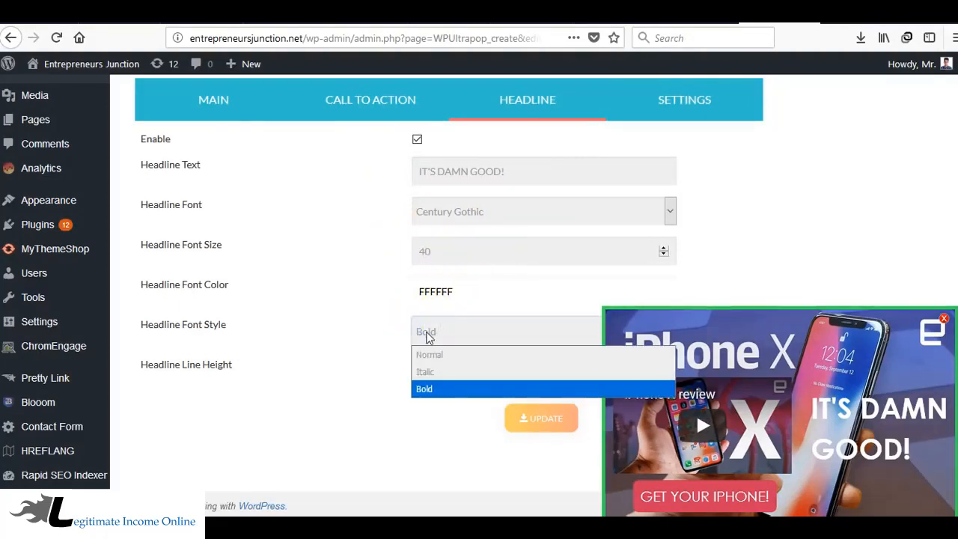
{"action": "left_click", "coordinate": [314, 351]}
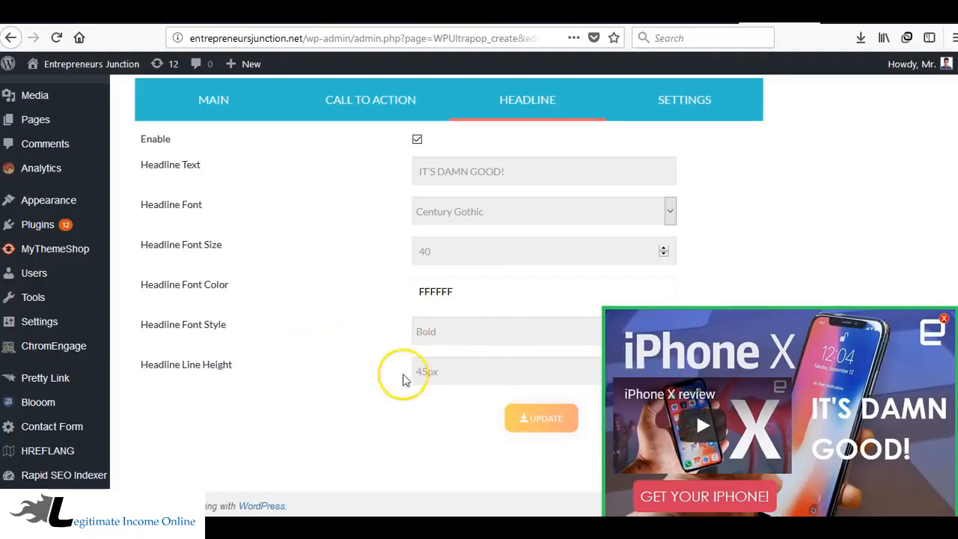
{"action": "scroll", "coordinate": [353, 385], "scroll_direction": "up", "scroll_amount": 3}
{"action": "scroll", "coordinate": [456, 386], "scroll_direction": "down", "scroll_amount": 3}
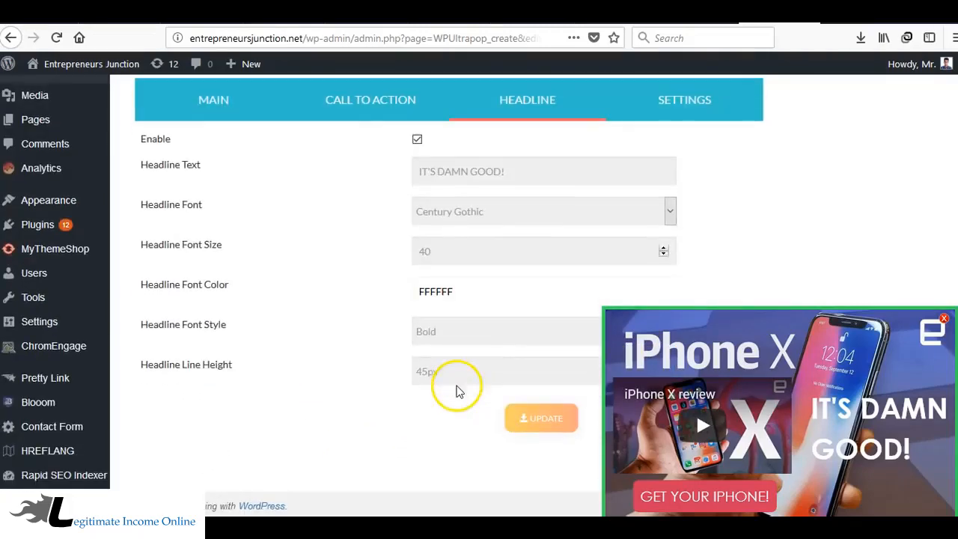
Open the campaign's Settings section with the mobile display, autoplay and controller options
{"action": "left_click", "coordinate": [671, 94]}
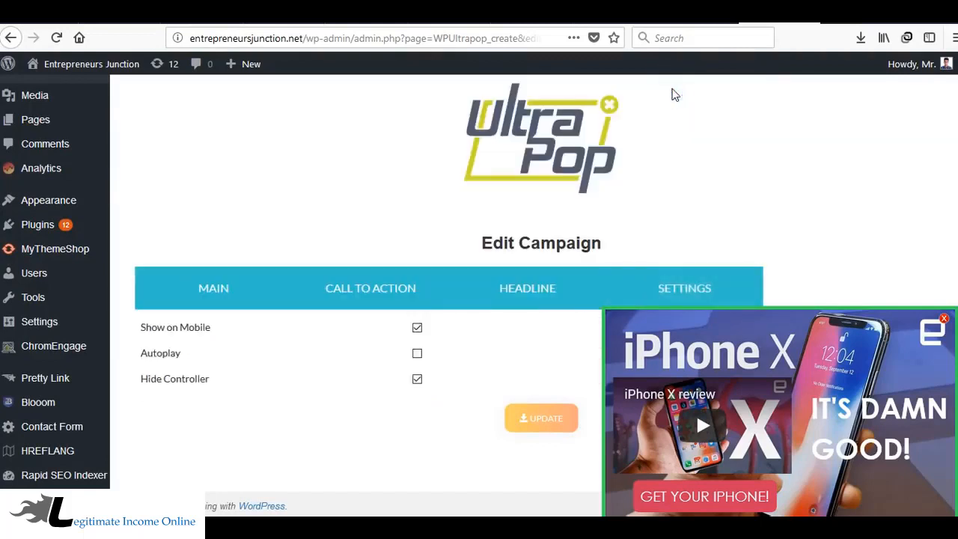